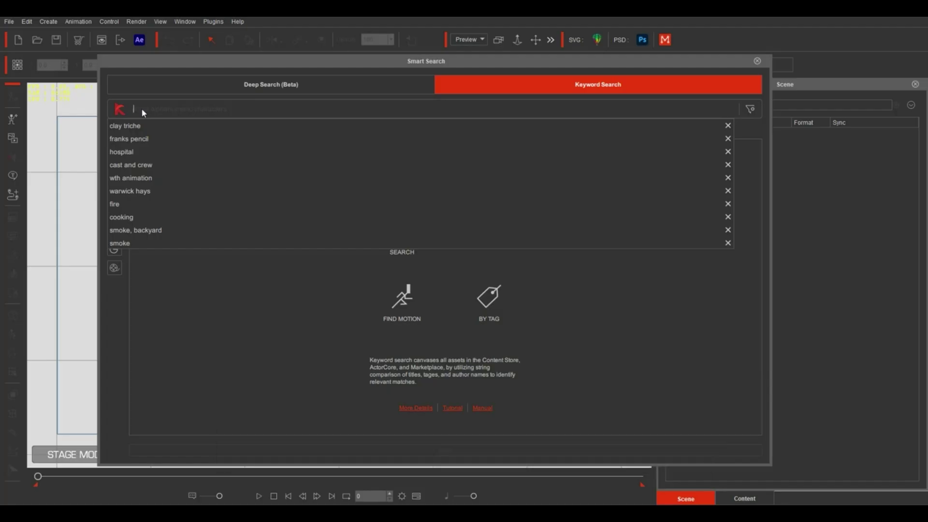
Step: Run a Keyword Search for 'cast and crew', review the results, then clear it
{"action": "type", "text": "cast and crew"}
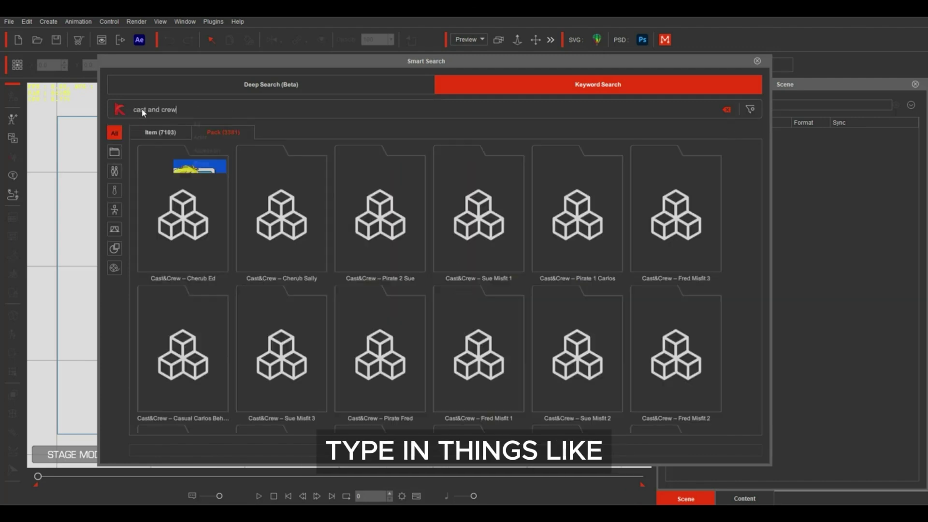
{"action": "scroll", "coordinate": [756, 164], "scroll_direction": "down", "scroll_amount": 6}
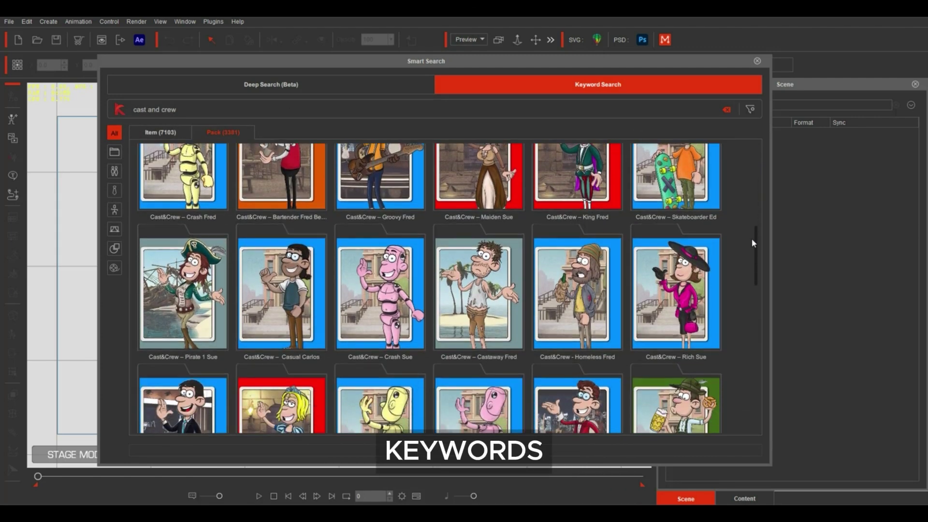
{"action": "left_click", "coordinate": [726, 109]}
Step: Run a Keyword Search for 'hospital' and scroll through the 78 packs
{"action": "left_click", "coordinate": [241, 112]}
{"action": "type", "text": "hospital"}
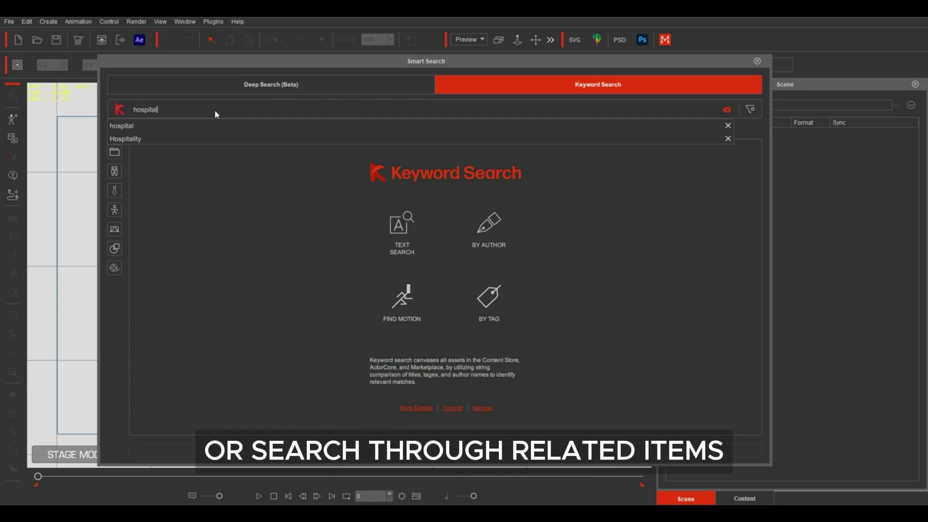
{"action": "key", "text": "Return"}
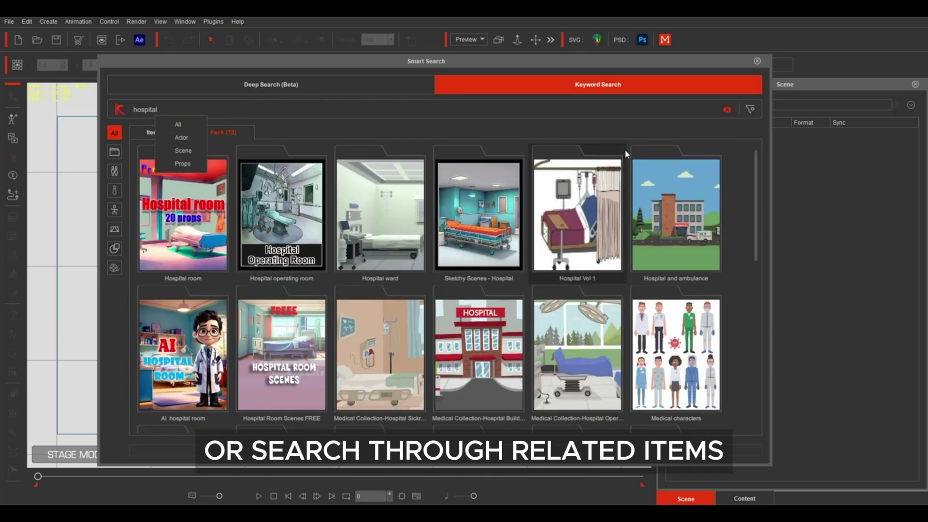
{"action": "scroll", "coordinate": [757, 194], "scroll_direction": "down", "scroll_amount": 5}
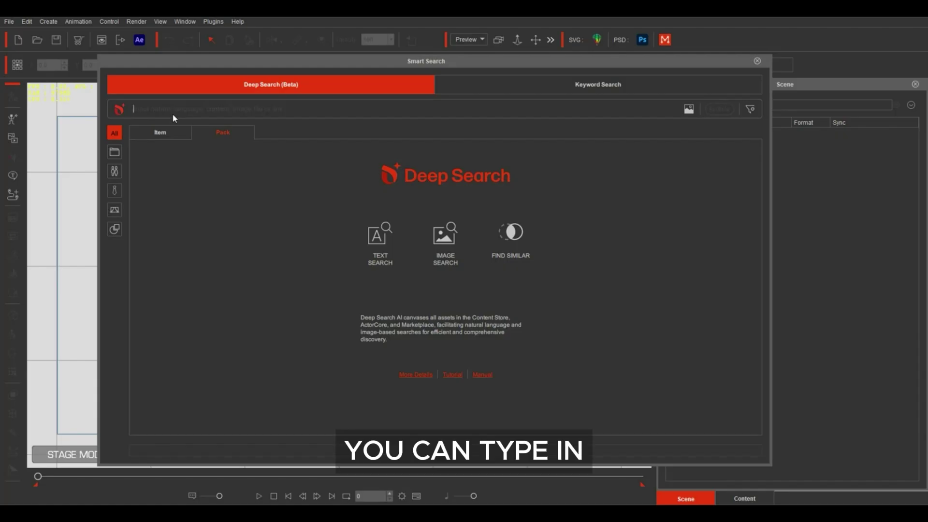
Step: Run a Deep Search for 'animals found on a farm'
{"action": "type", "text": "animals found "}
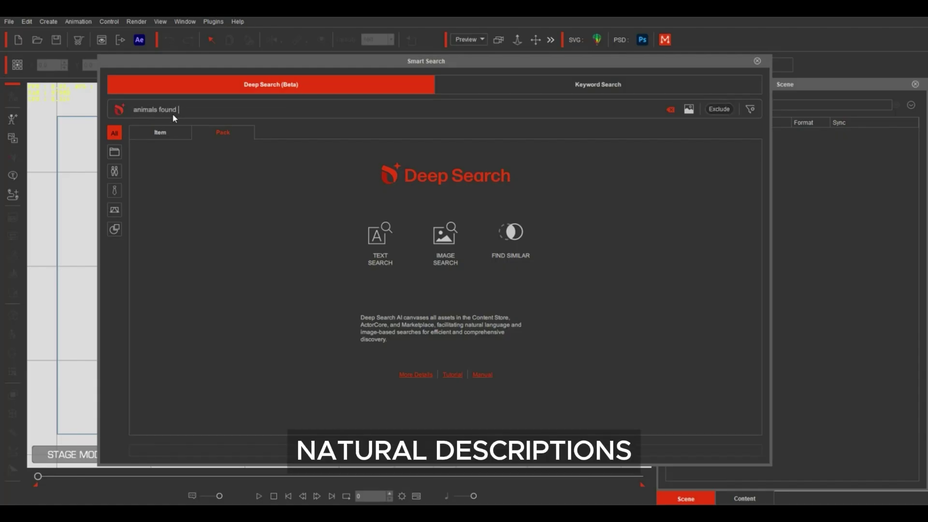
{"action": "type", "text": "on a farm"}
{"action": "key", "text": "Return"}
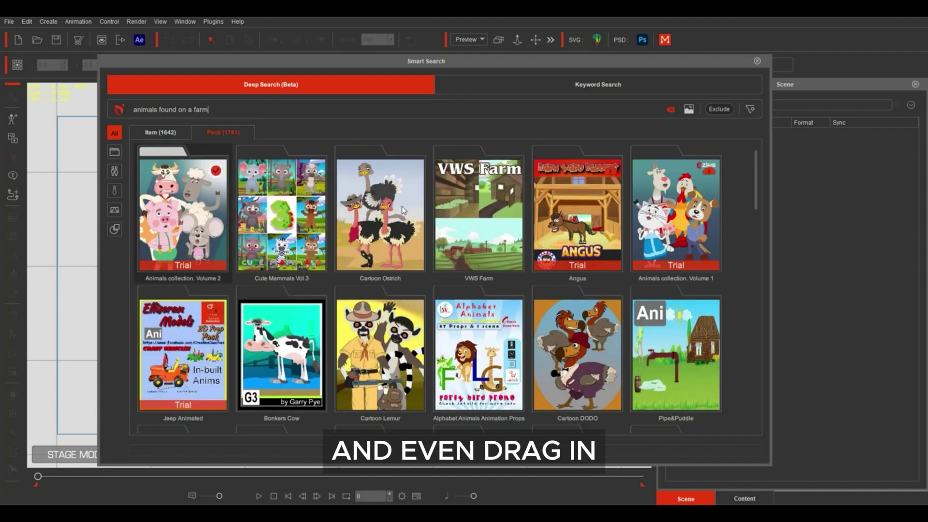
{"action": "left_click_drag", "start_coordinate": [758, 183], "coordinate": [755, 248]}
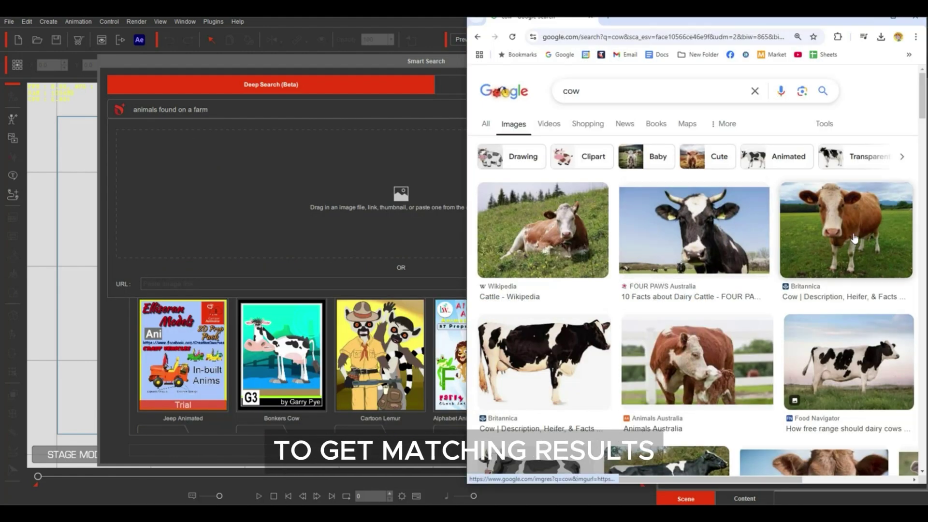
Step: Search by image with a Google cow photo, then show individual items
{"action": "left_click_drag", "start_coordinate": [847, 234], "coordinate": [382, 224]}
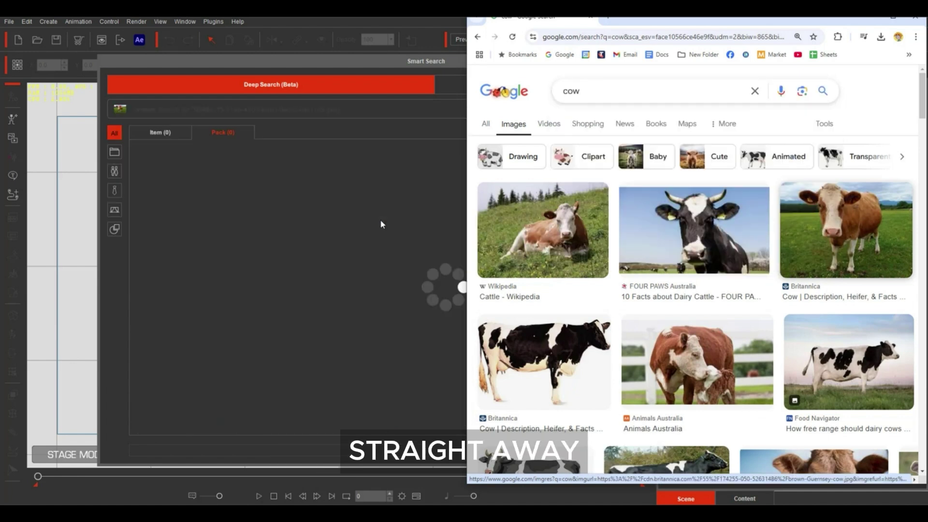
{"action": "left_click", "coordinate": [376, 63]}
{"action": "left_click", "coordinate": [164, 134]}
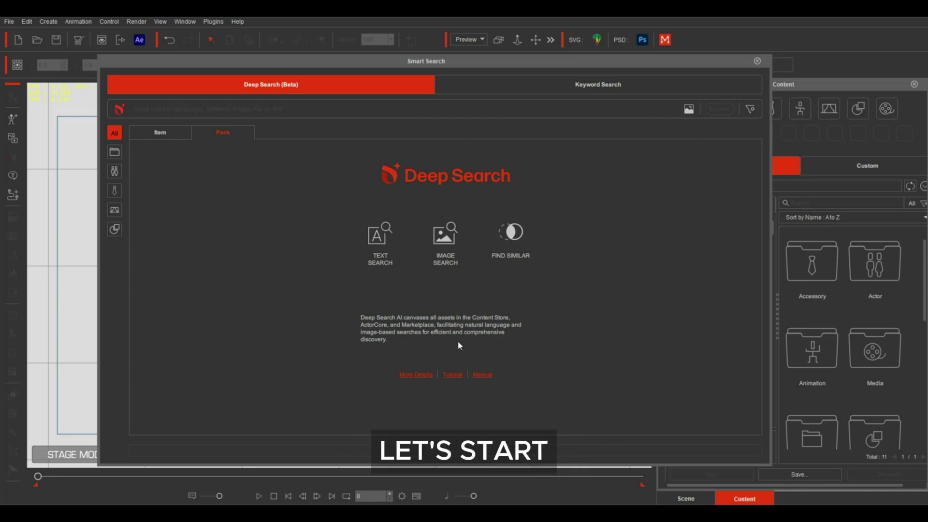
Step: Deep Search for 'backyard' and list the results as individual items
{"action": "type", "text": "b"}
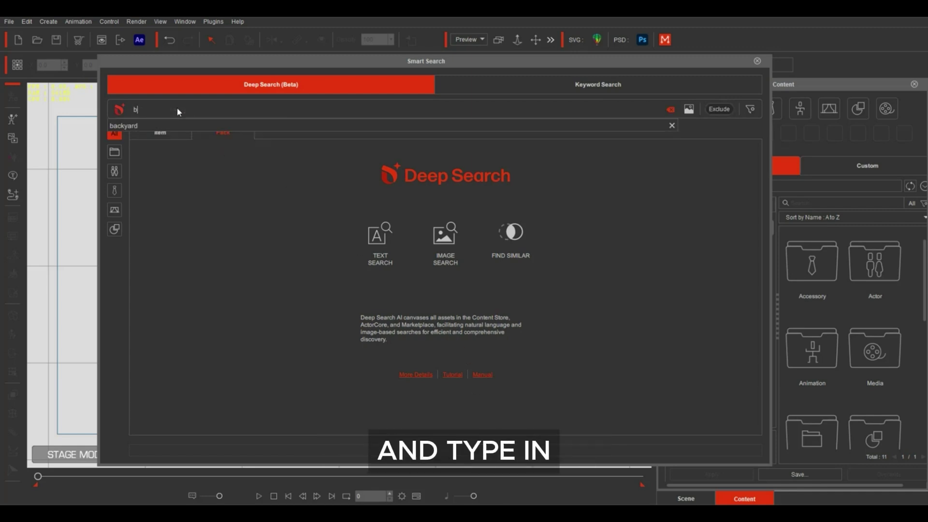
{"action": "type", "text": "ackyard"}
{"action": "key", "text": "Return"}
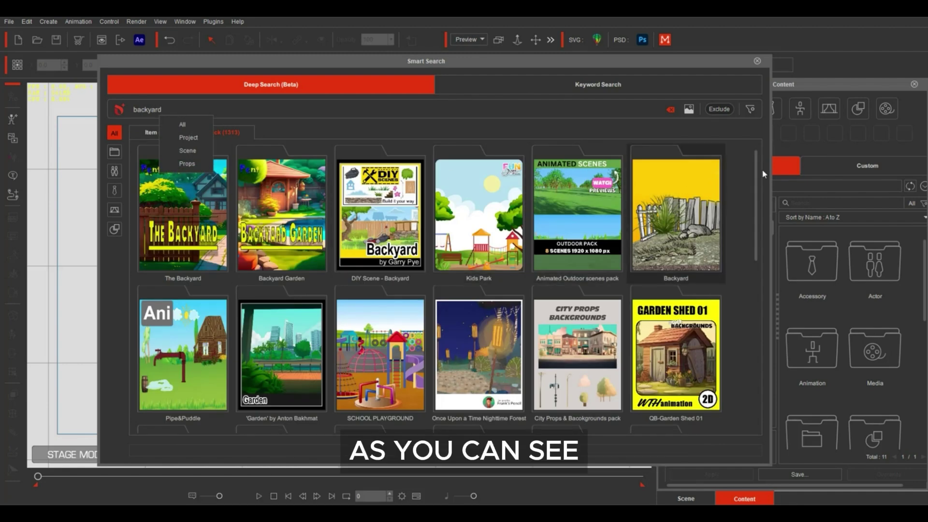
{"action": "left_click_drag", "start_coordinate": [755, 160], "coordinate": [753, 233]}
{"action": "left_click", "coordinate": [159, 132]}
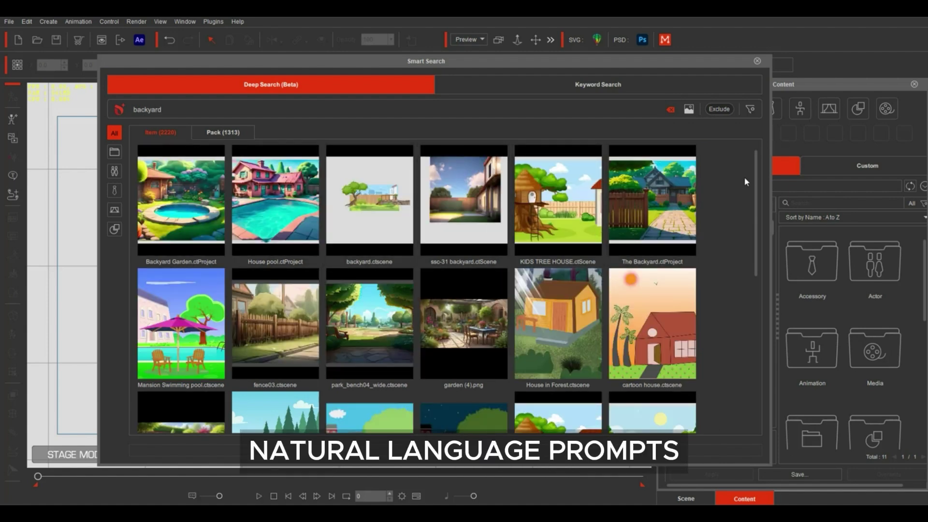
{"action": "left_click_drag", "start_coordinate": [755, 170], "coordinate": [746, 237]}
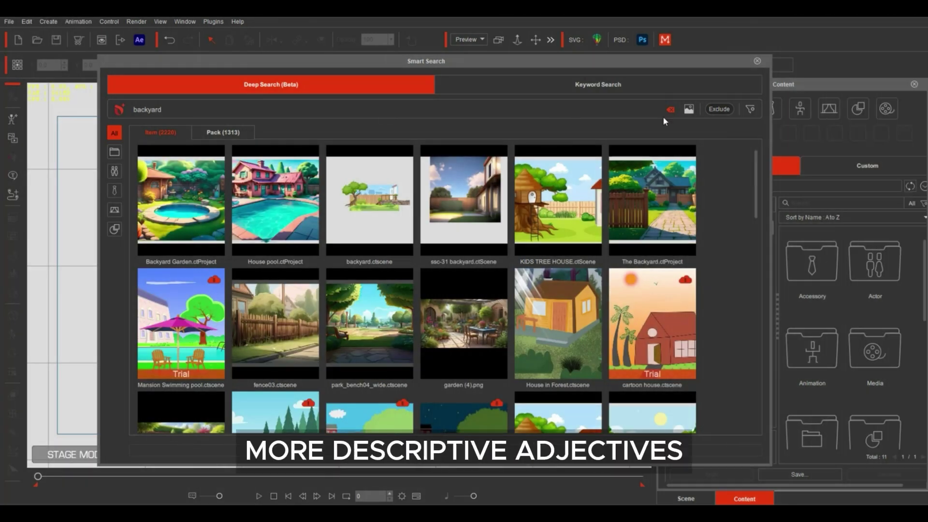
Step: Clear the query and Deep Search for 'Fenced Area Backyard'
{"action": "left_click", "coordinate": [670, 110]}
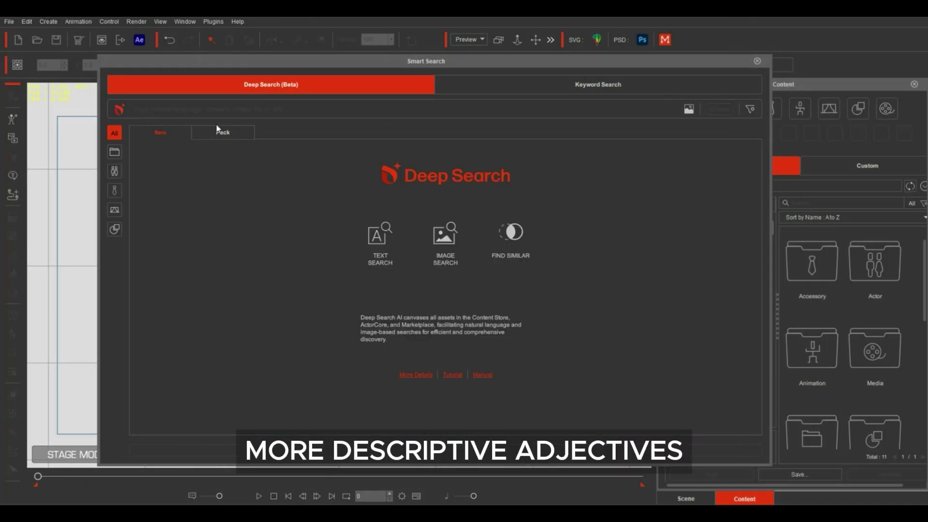
{"action": "left_click", "coordinate": [169, 108]}
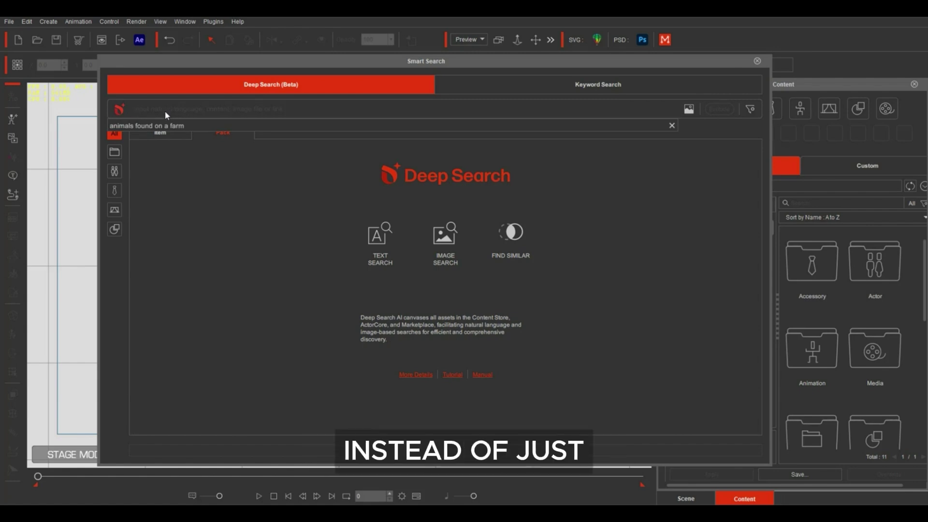
{"action": "type", "text": "B"}
{"action": "type", "text": "enced"}
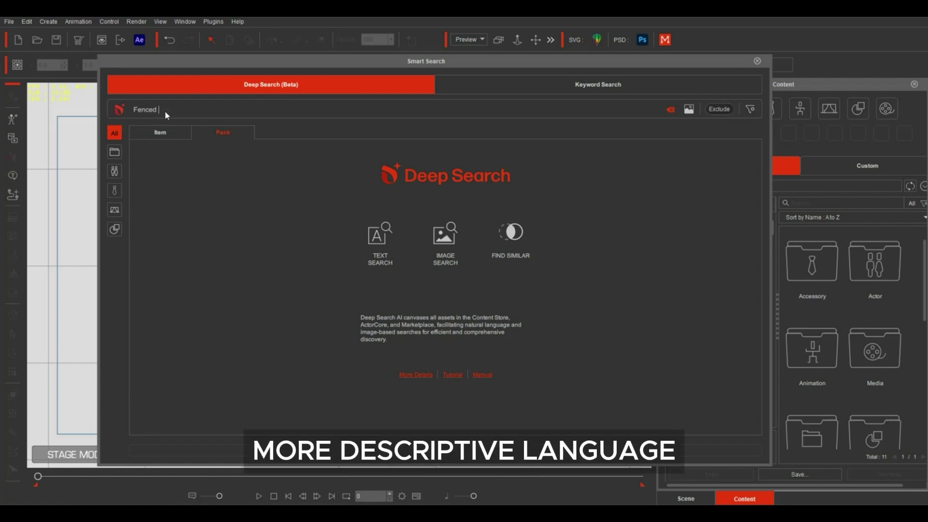
{"action": "type", "text": " Area Backyard"}
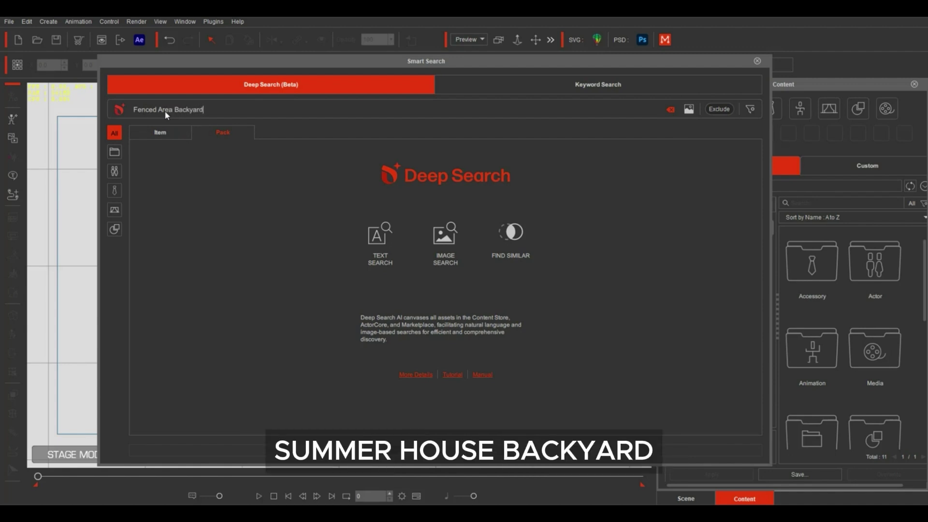
{"action": "key", "text": "Return"}
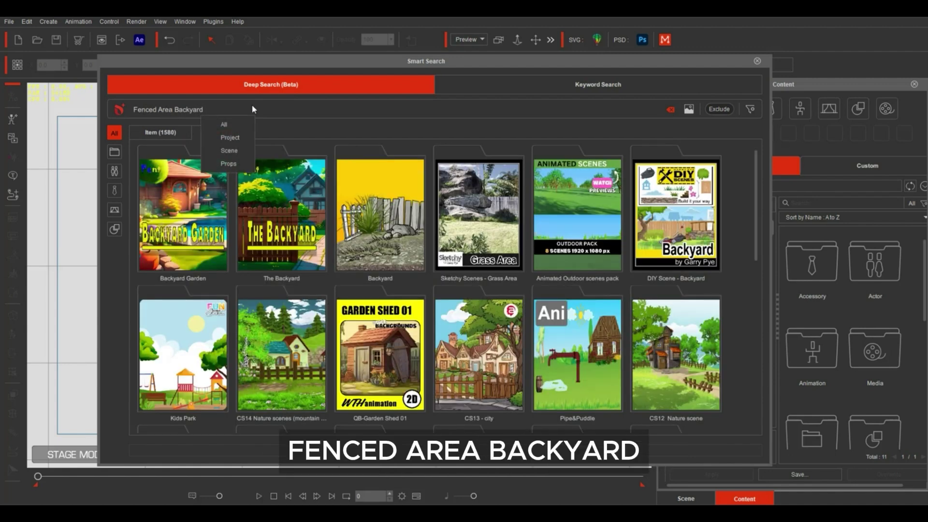
{"action": "left_click_drag", "start_coordinate": [755, 169], "coordinate": [751, 211]}
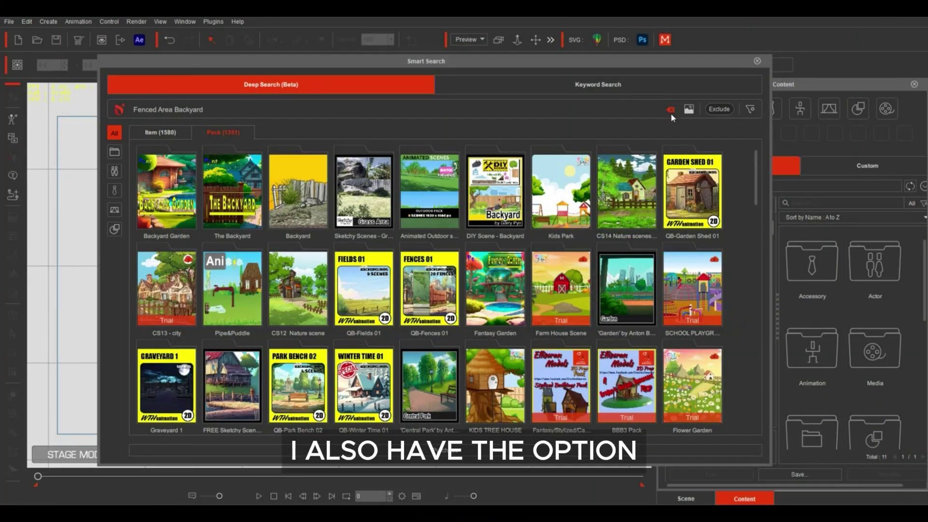
Step: Clear the query and Deep Search for 'garden shed', then 'garden tools'
{"action": "left_click", "coordinate": [670, 110]}
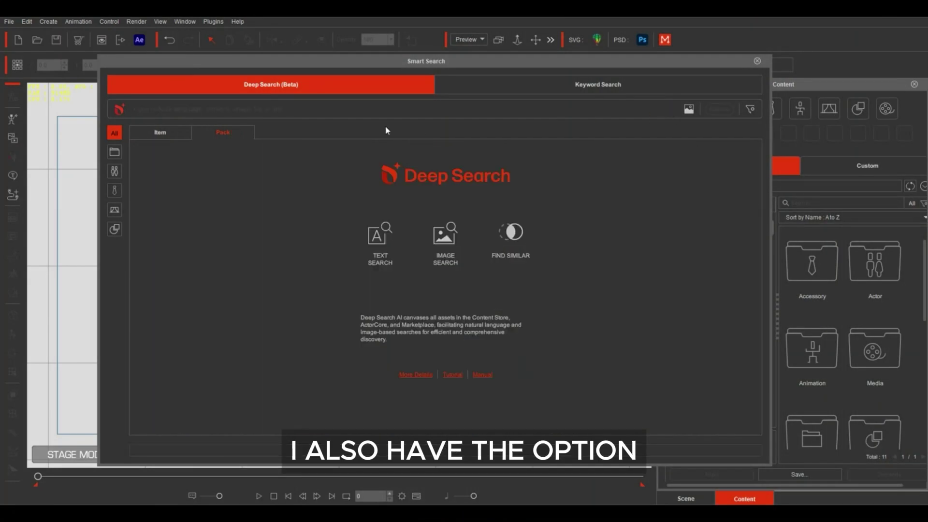
{"action": "left_click", "coordinate": [146, 110]}
{"action": "type", "text": "garden shed"}
{"action": "key", "text": "Return"}
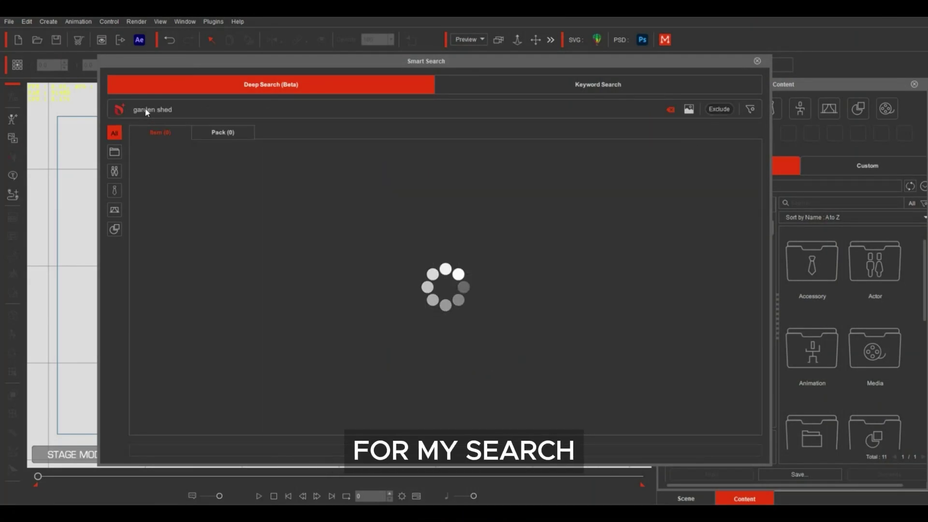
{"action": "key", "text": "BackSpace"}
{"action": "key", "text": "BackSpace"}
{"action": "key", "text": "BackSpace"}
{"action": "key", "text": "BackSpace"}
{"action": "type", "text": "tools"}
{"action": "key", "text": "Return"}
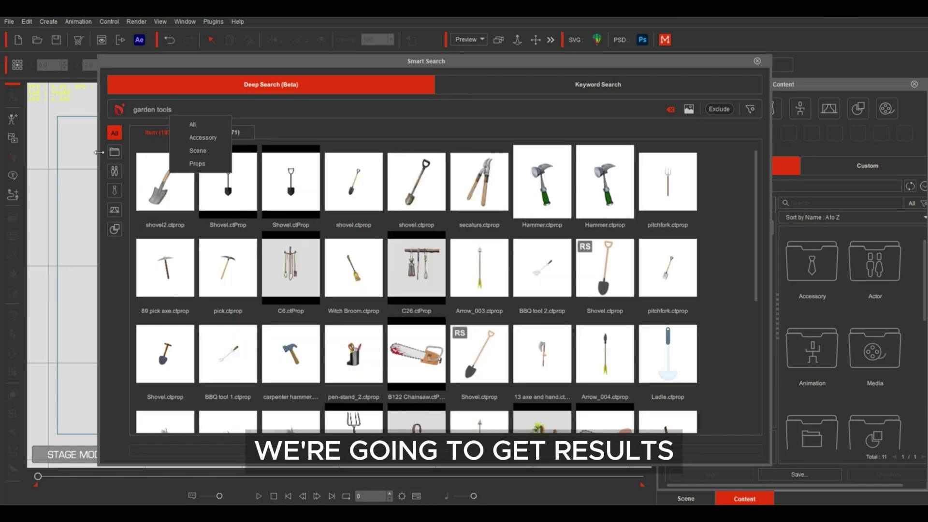
Step: Deep Search for 'trees for the garden', then 'garden ornaments'
{"action": "key", "text": "ctrl+a"}
{"action": "type", "text": "trees for the garden"}
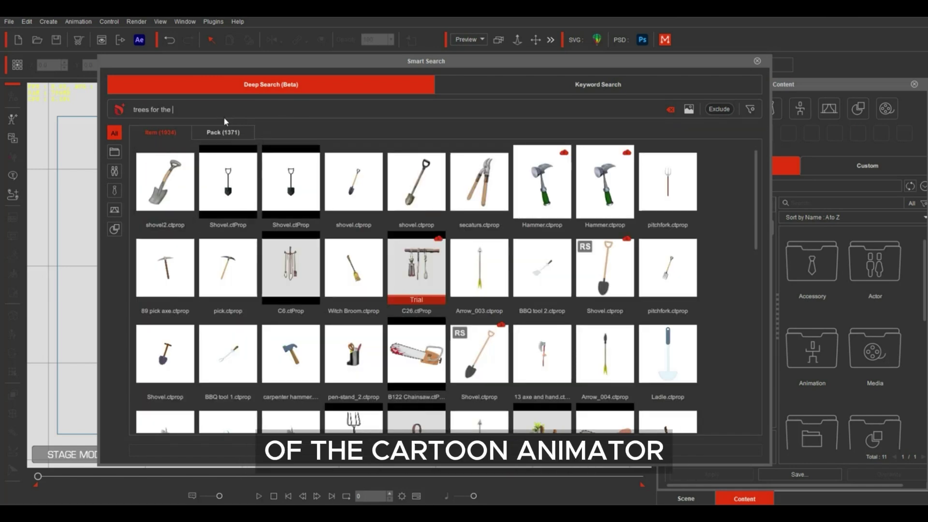
{"action": "key", "text": "Return"}
{"action": "left_click", "coordinate": [218, 108]}
{"action": "key", "text": "ctrl+a"}
{"action": "type", "text": "garden ornaments"}
{"action": "key", "text": "Return"}
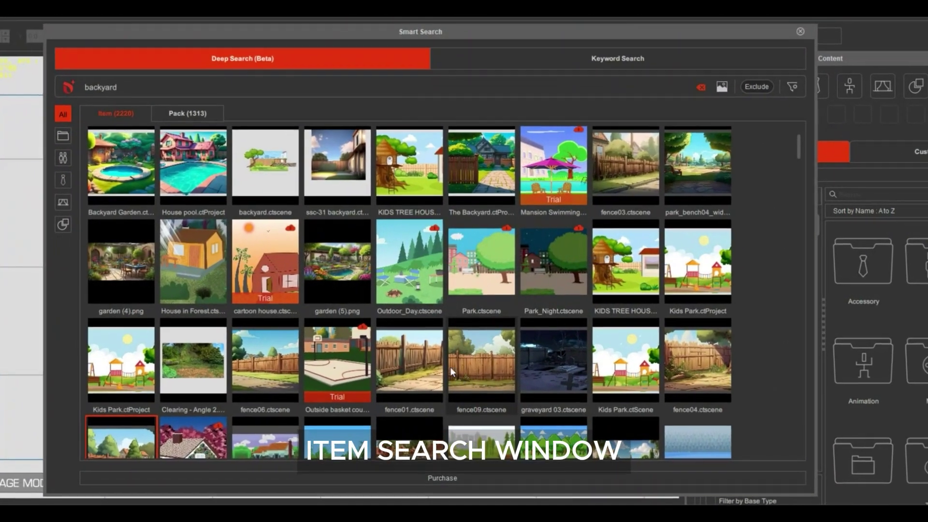
Step: Show results as Extra Large Thumbnails and open the backyard.ctscene product page
{"action": "left_click", "coordinate": [288, 175]}
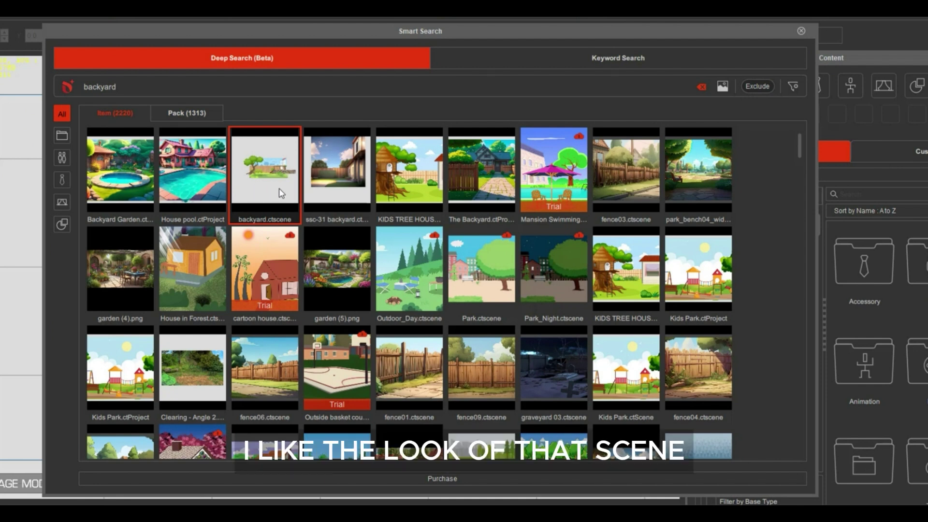
{"action": "right_click", "coordinate": [280, 191]}
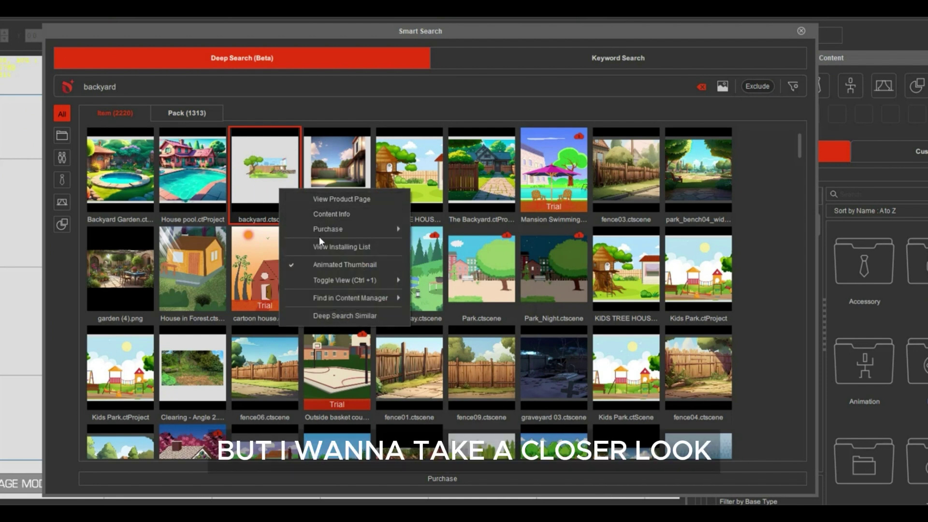
{"action": "mouse_move", "coordinate": [342, 282]}
{"action": "left_click", "coordinate": [456, 280]}
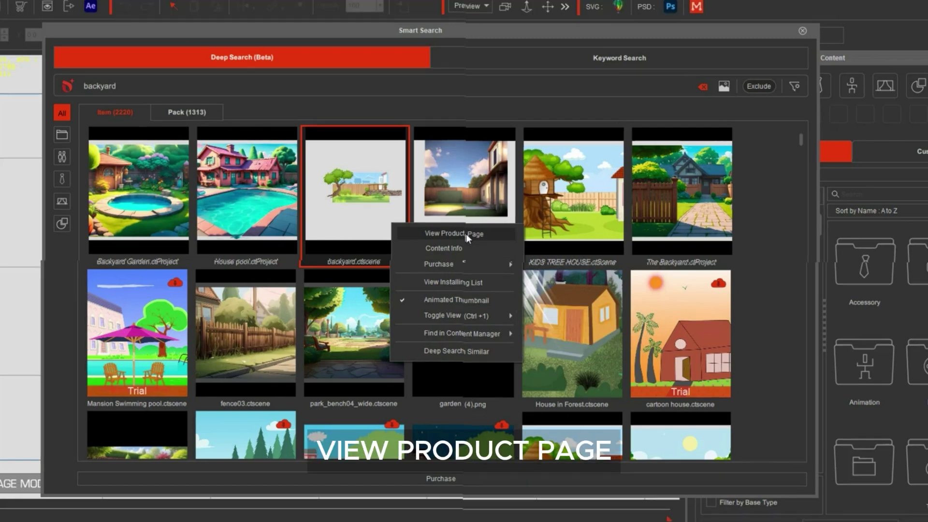
{"action": "left_click", "coordinate": [465, 234]}
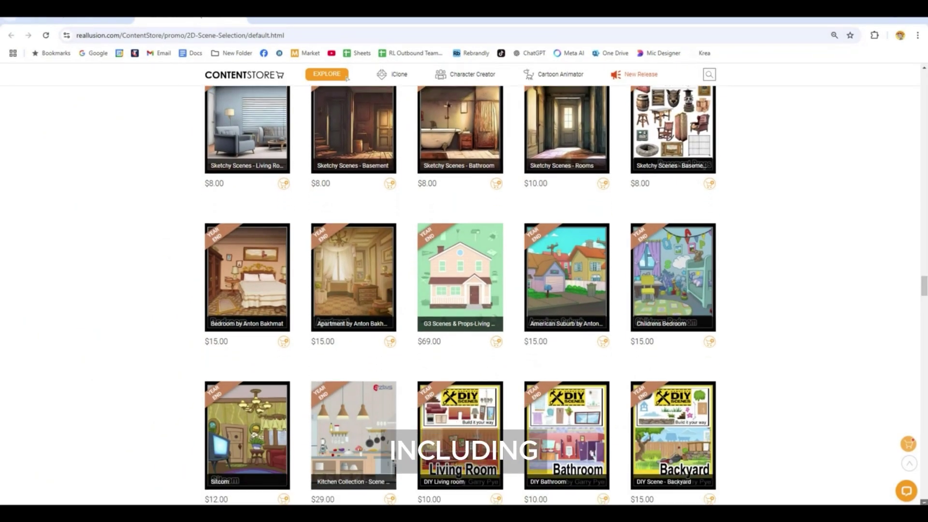
{"action": "scroll", "coordinate": [459, 290], "scroll_direction": "down", "scroll_amount": 4}
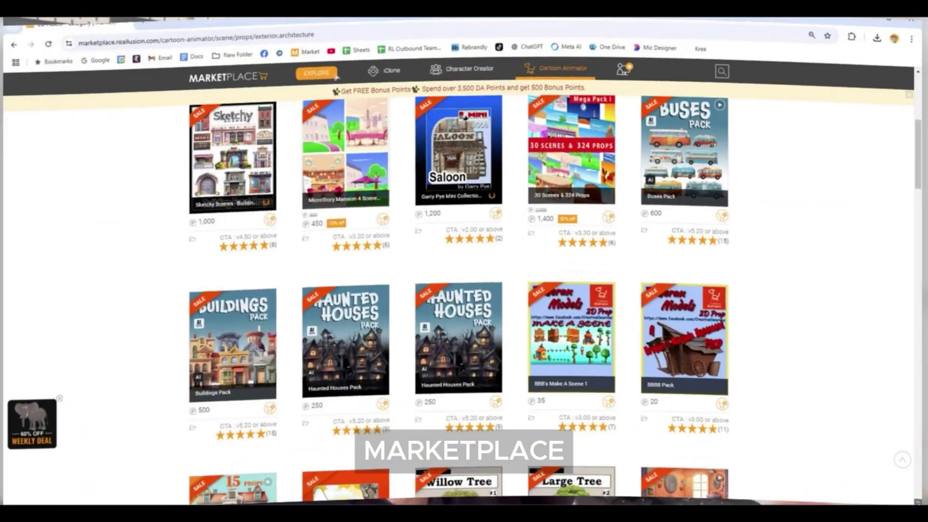
{"action": "scroll", "coordinate": [459, 290], "scroll_direction": "down", "scroll_amount": 3}
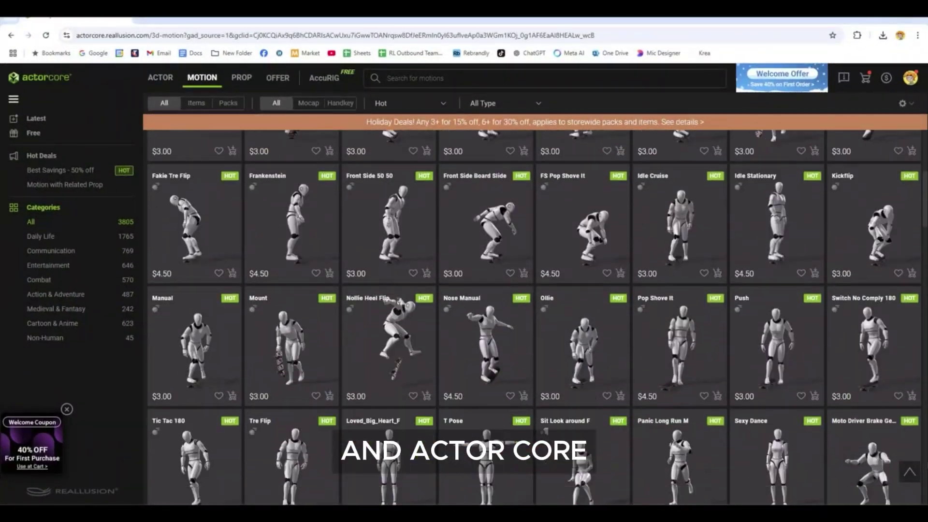
{"action": "scroll", "coordinate": [532, 314], "scroll_direction": "down", "scroll_amount": 3}
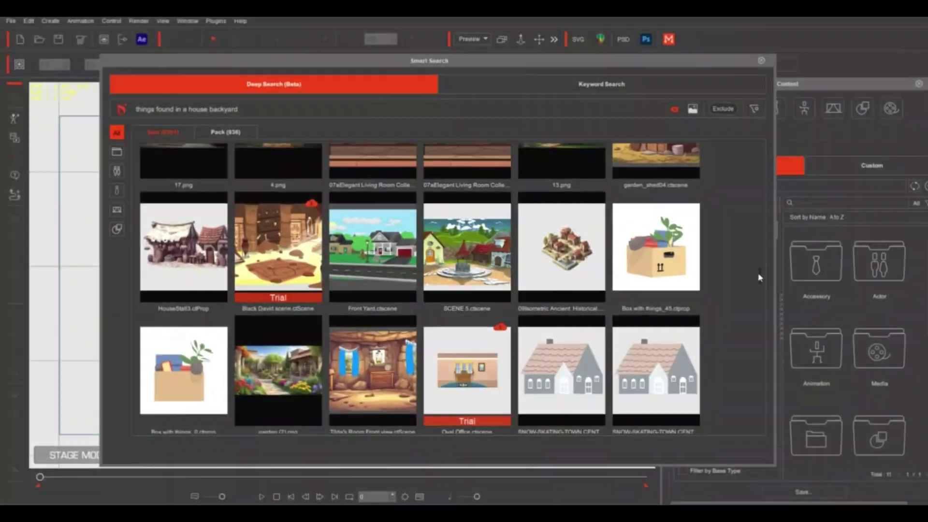
{"action": "scroll", "coordinate": [759, 265], "scroll_direction": "up", "scroll_amount": 9}
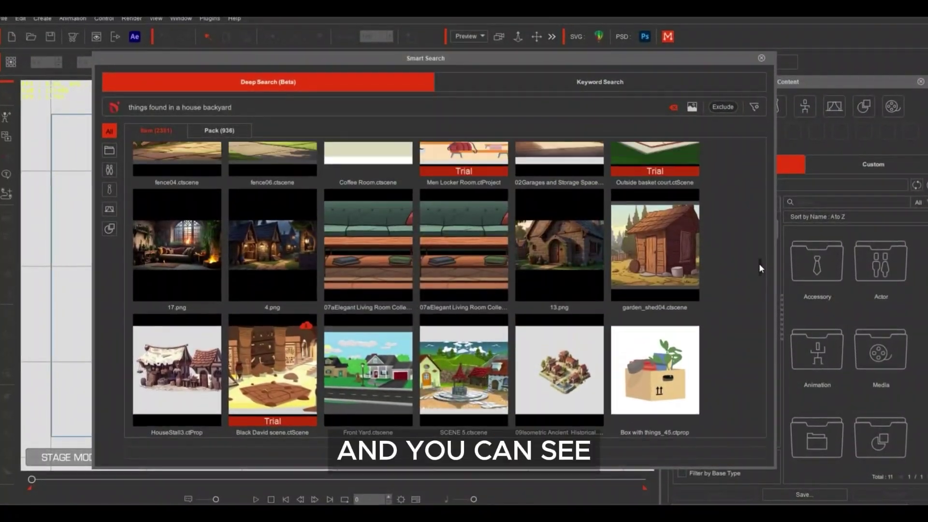
{"action": "scroll", "coordinate": [767, 250], "scroll_direction": "up", "scroll_amount": 10}
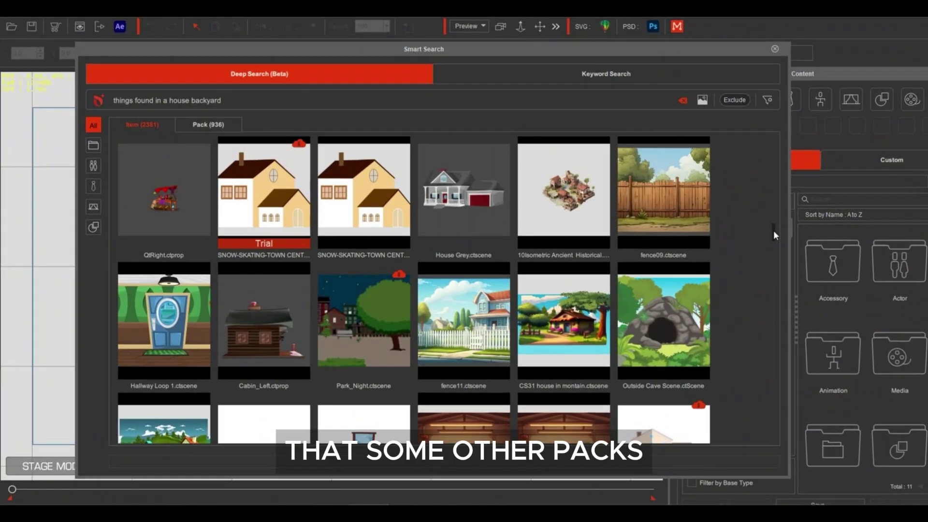
{"action": "scroll", "coordinate": [781, 215], "scroll_direction": "up", "scroll_amount": 6}
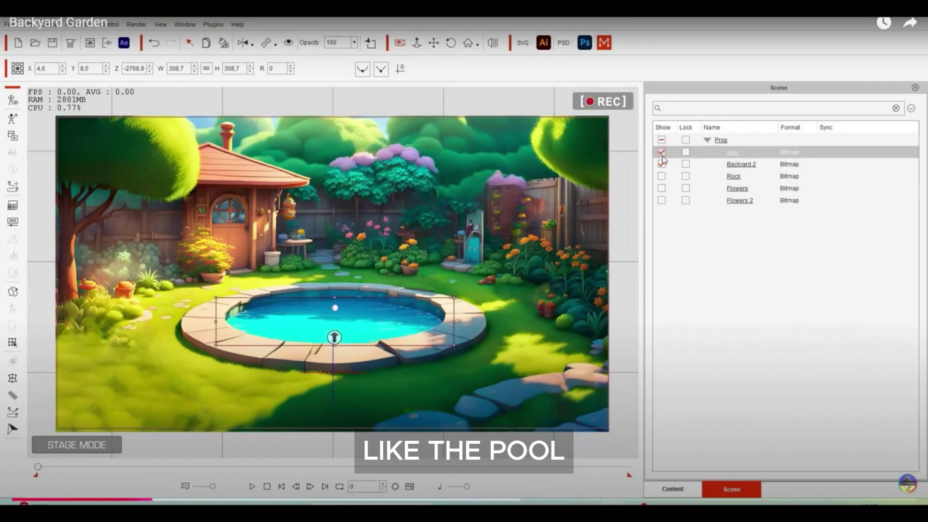
Step: Make the Rock, Flowers and Flowers 2 props visible in the Scene Manager
{"action": "left_click", "coordinate": [662, 177]}
{"action": "left_click", "coordinate": [662, 188]}
{"action": "left_click", "coordinate": [661, 200]}
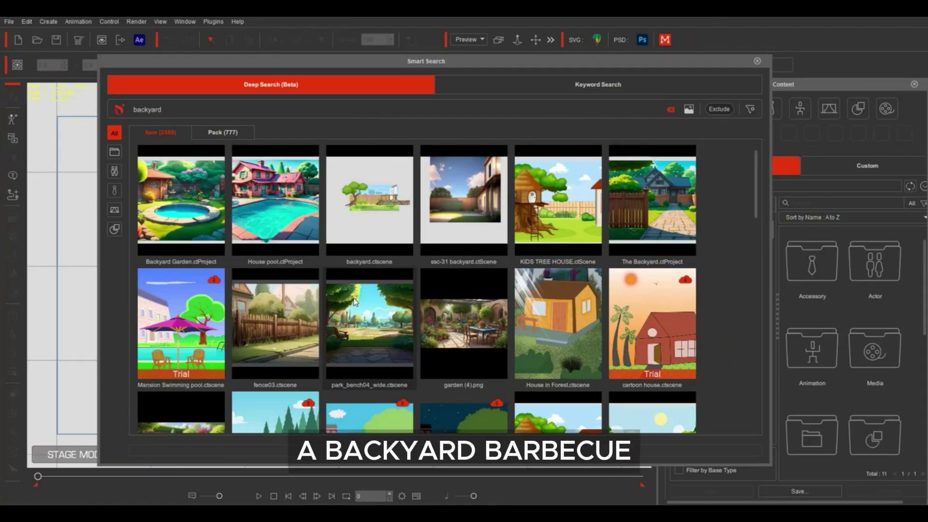
Step: Replace the search term with 'bbq' and scroll through the barbecue results
{"action": "key", "text": "BackSpace"}
{"action": "key", "text": "BackSpace"}
{"action": "key", "text": "BackSpace"}
{"action": "key", "text": "BackSpace"}
{"action": "key", "text": "BackSpace"}
{"action": "type", "text": "bbq"}
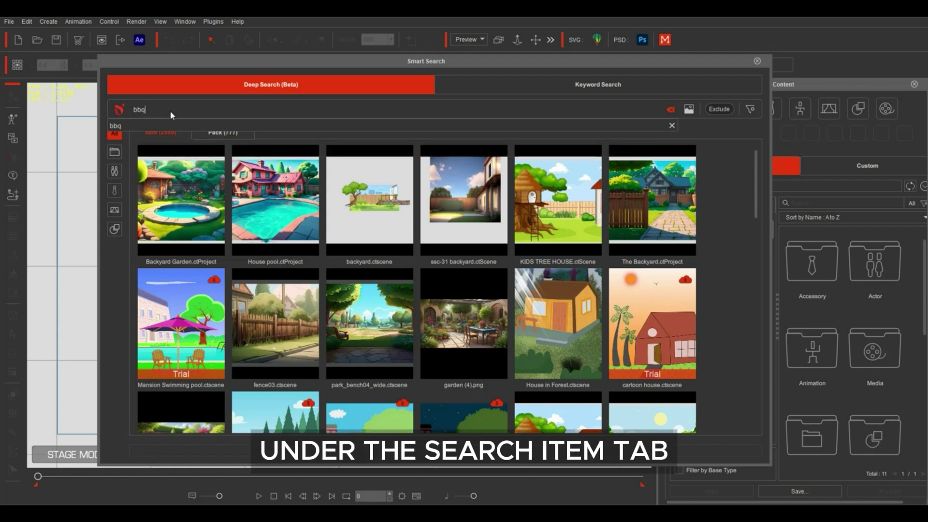
{"action": "key", "text": "Return"}
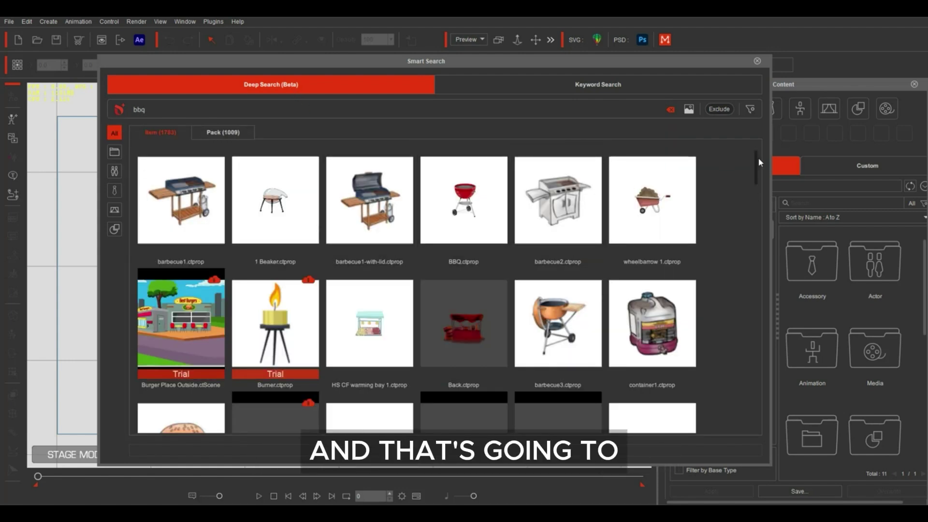
{"action": "scroll", "coordinate": [758, 203], "scroll_direction": "down", "scroll_amount": 5}
{"action": "scroll", "coordinate": [757, 242], "scroll_direction": "down", "scroll_amount": 10}
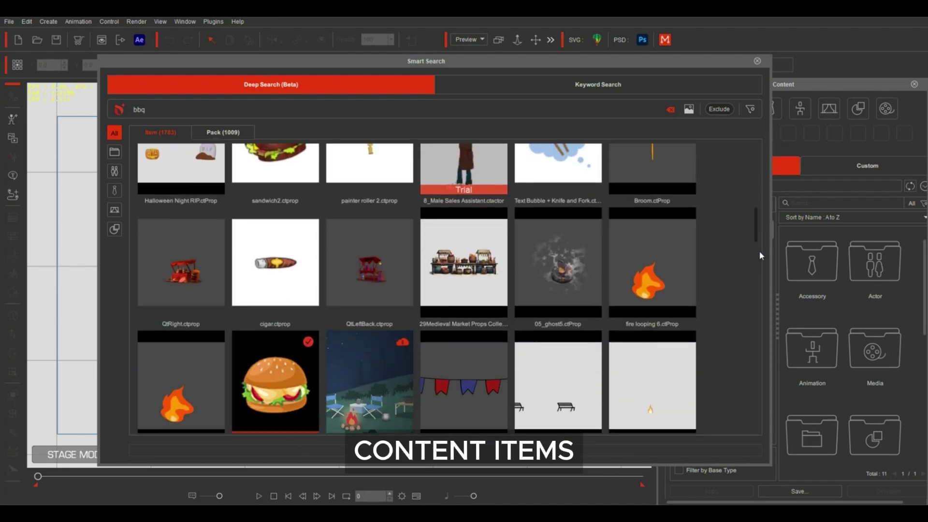
{"action": "scroll", "coordinate": [770, 300], "scroll_direction": "down", "scroll_amount": 5}
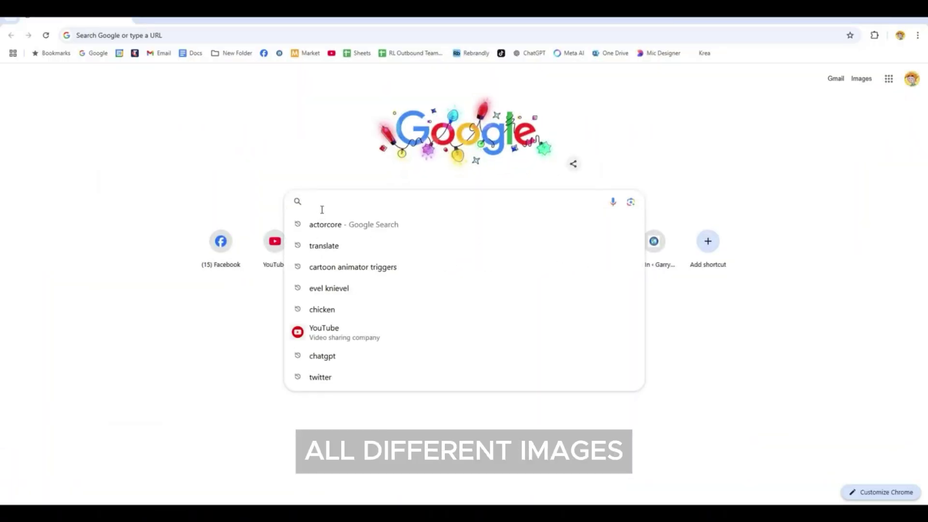
Step: Search Google Images for 'red weber bbq' and preview a red Weber kettle photo
{"action": "type", "text": "red web"}
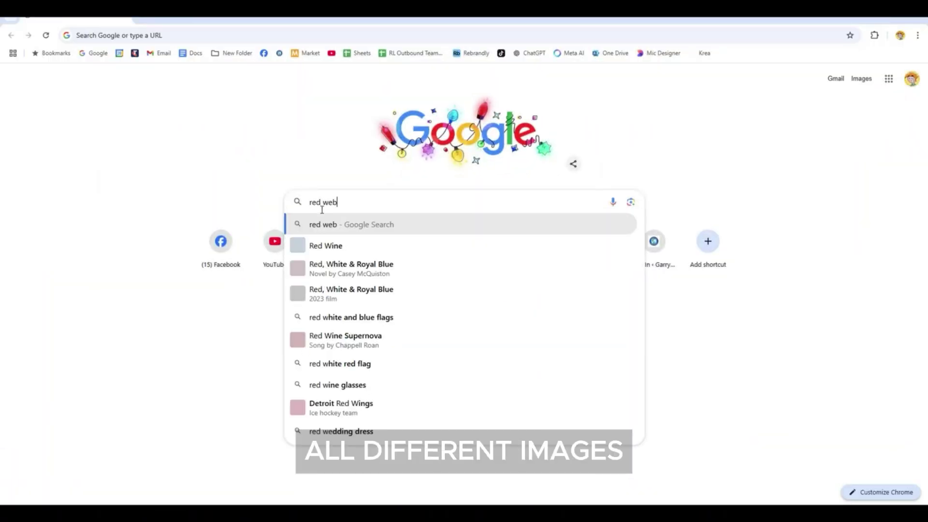
{"action": "type", "text": "er bb"}
{"action": "key", "text": "Return"}
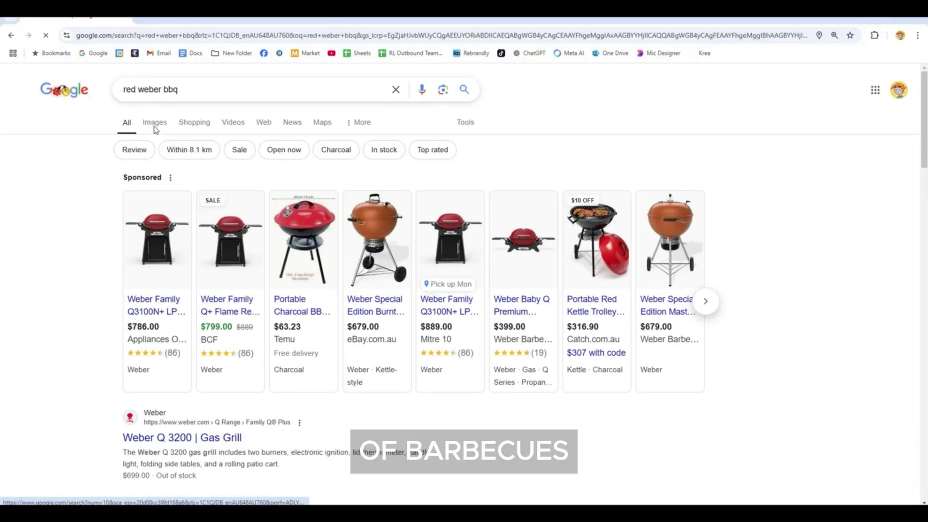
{"action": "left_click", "coordinate": [153, 123]}
{"action": "scroll", "coordinate": [338, 290], "scroll_direction": "down", "scroll_amount": 5}
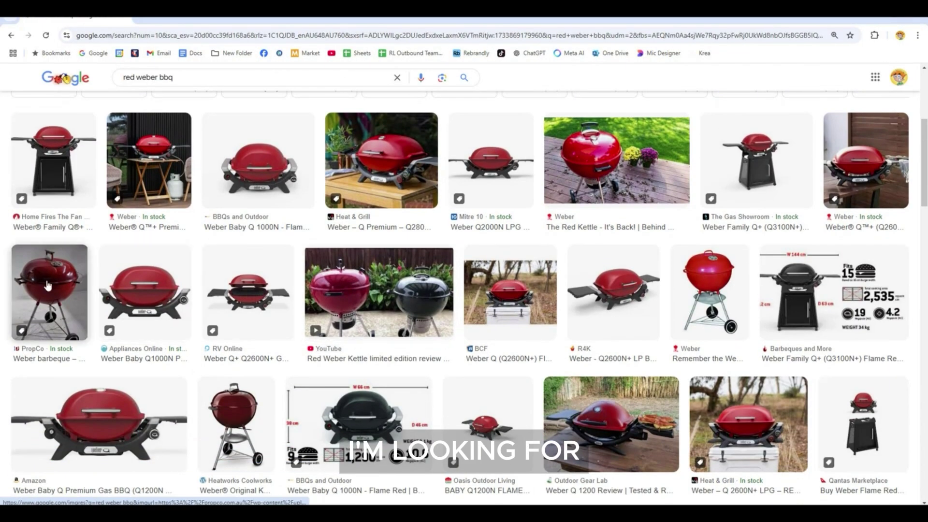
{"action": "left_click", "coordinate": [49, 286]}
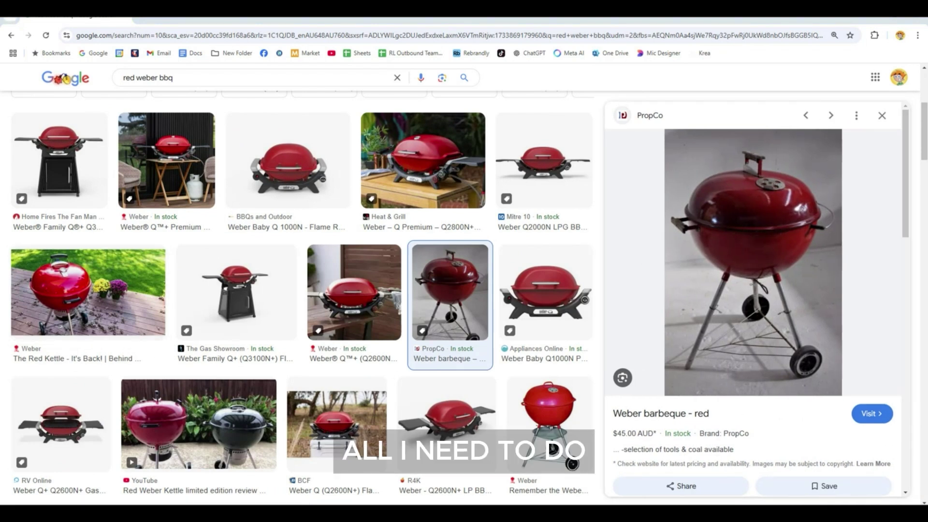
Step: Use the red Weber photo as a Deep Search image query
{"action": "left_click", "coordinate": [895, 18]}
{"action": "left_click_drag", "start_coordinate": [823, 207], "coordinate": [327, 157]}
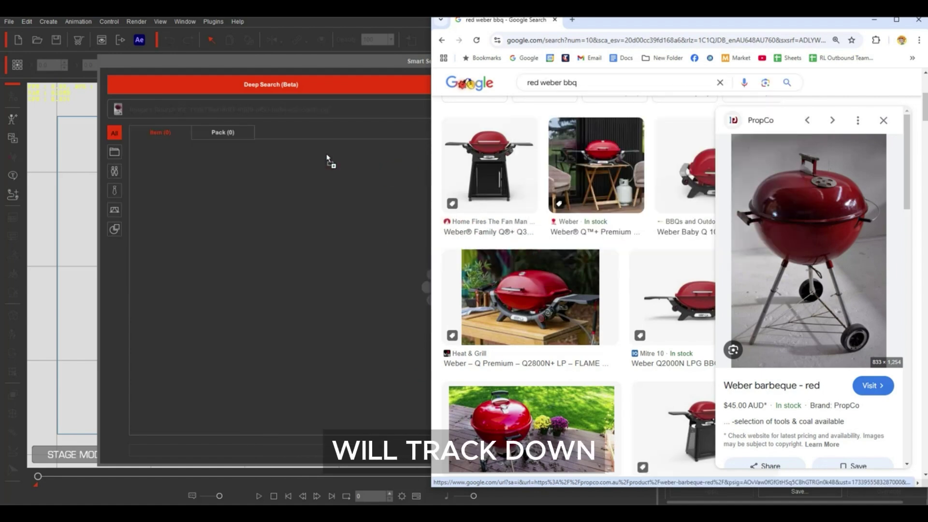
{"action": "left_click", "coordinate": [873, 19]}
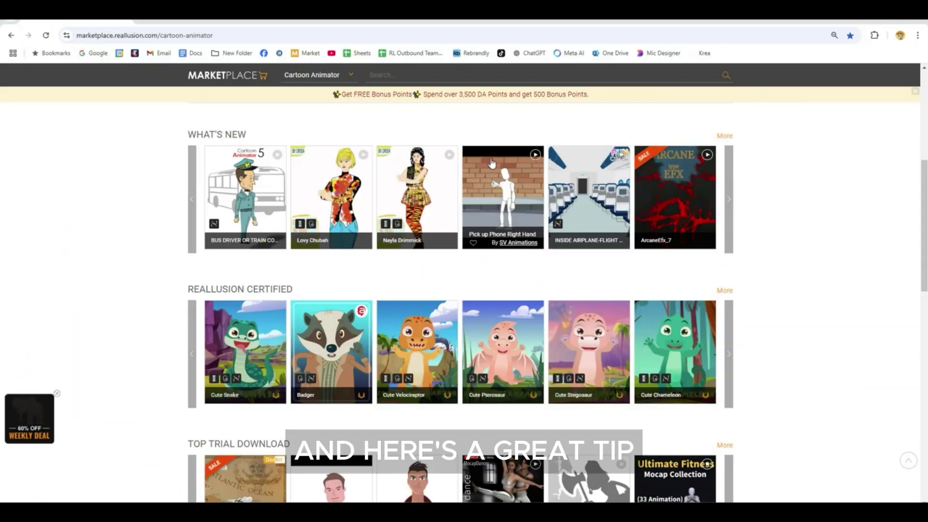
Step: Search the Marketplace for 'furniture' and use the Upholstered Furniture image as a Deep Search query
{"action": "type", "text": "furniture"}
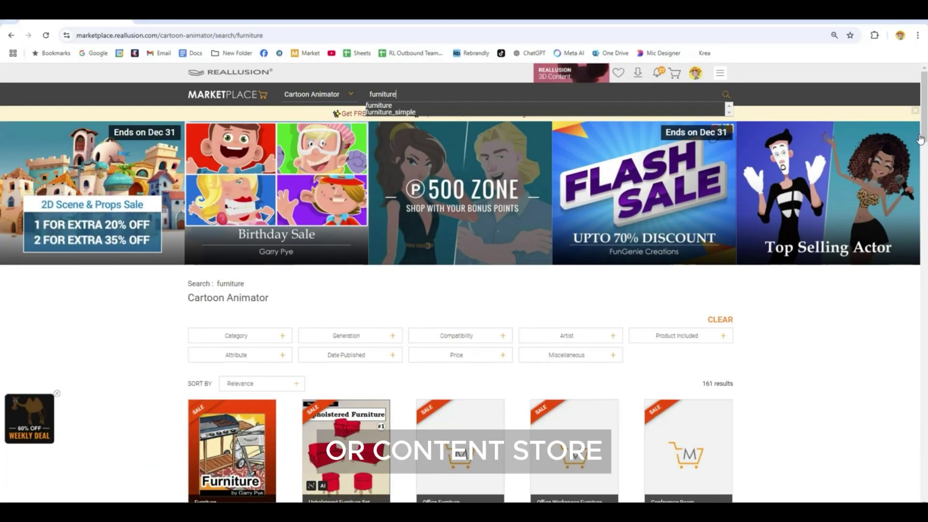
{"action": "scroll", "coordinate": [924, 130], "scroll_direction": "down", "scroll_amount": 5}
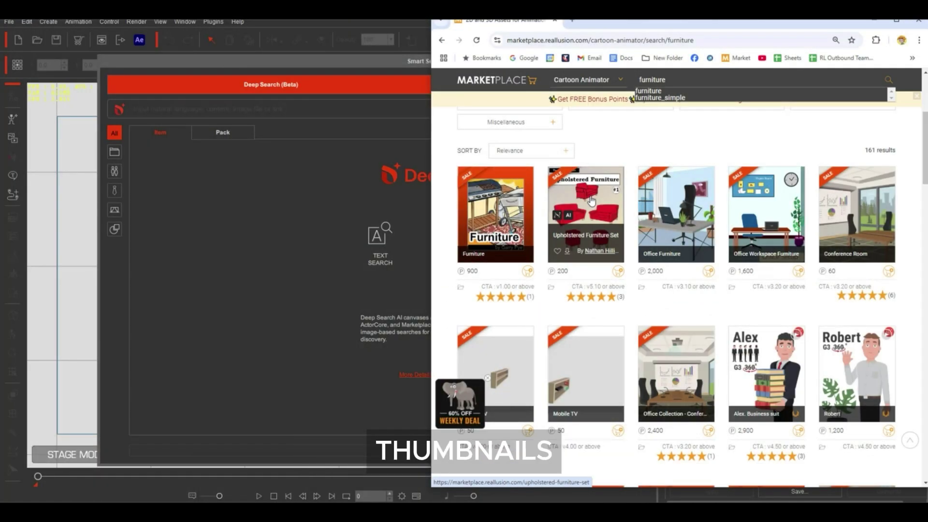
{"action": "left_click_drag", "start_coordinate": [591, 201], "coordinate": [321, 216]}
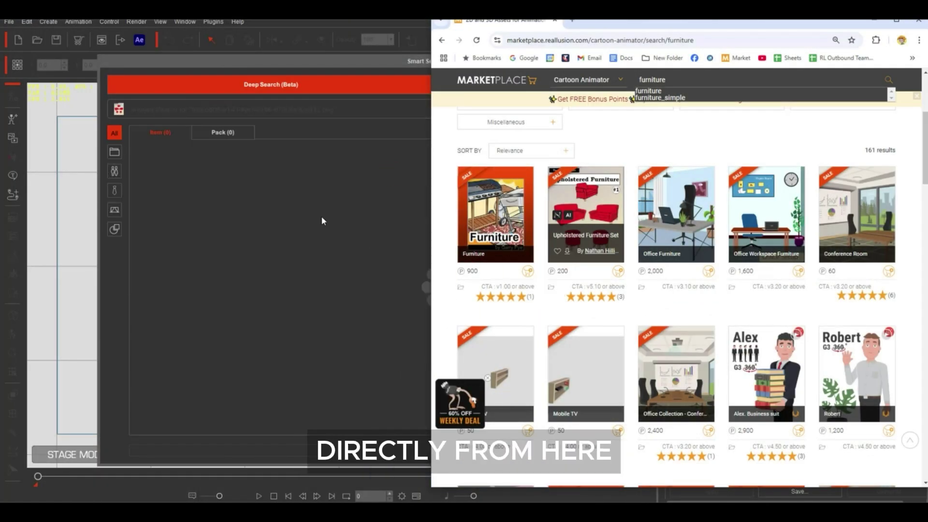
{"action": "left_click", "coordinate": [382, 63]}
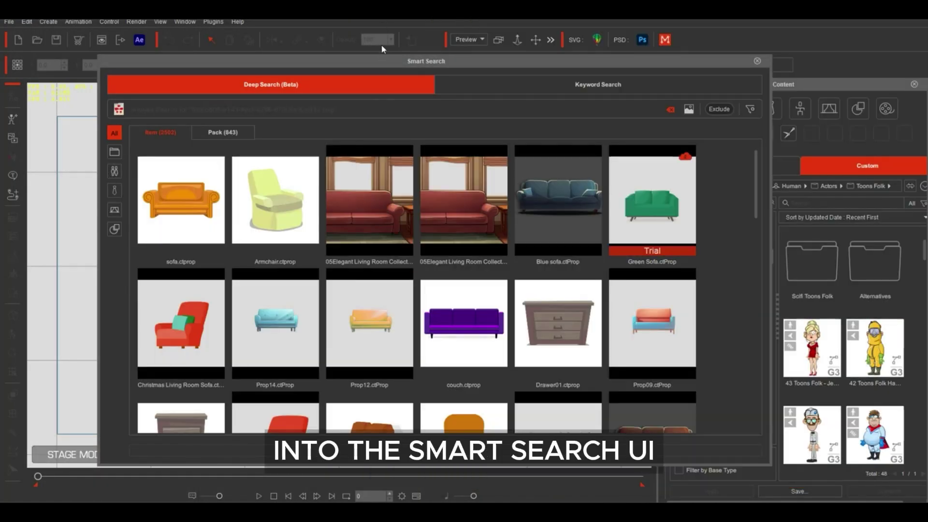
Step: Exclude 'drawer' from the image-based Deep Search and re-run it
{"action": "scroll", "coordinate": [747, 179], "scroll_direction": "down", "scroll_amount": 6}
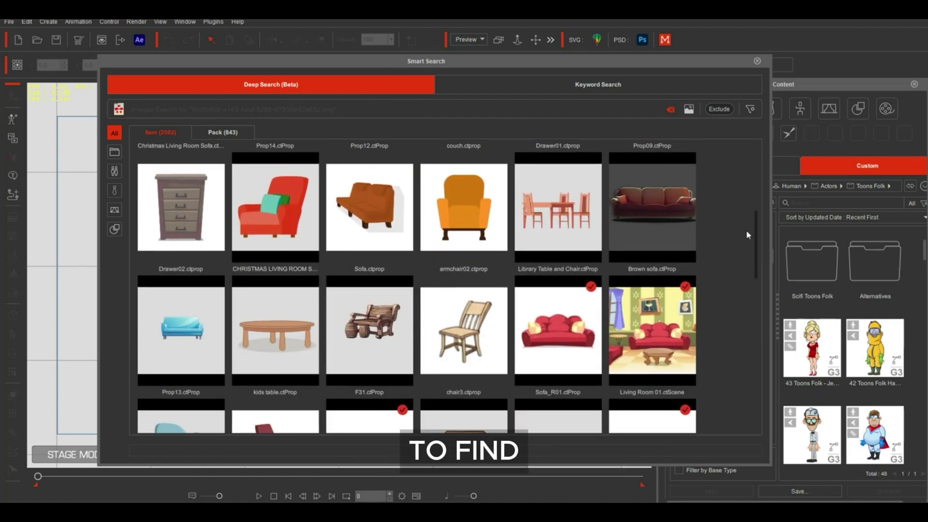
{"action": "scroll", "coordinate": [747, 256], "scroll_direction": "down", "scroll_amount": 2}
{"action": "scroll", "coordinate": [746, 266], "scroll_direction": "up", "scroll_amount": 8}
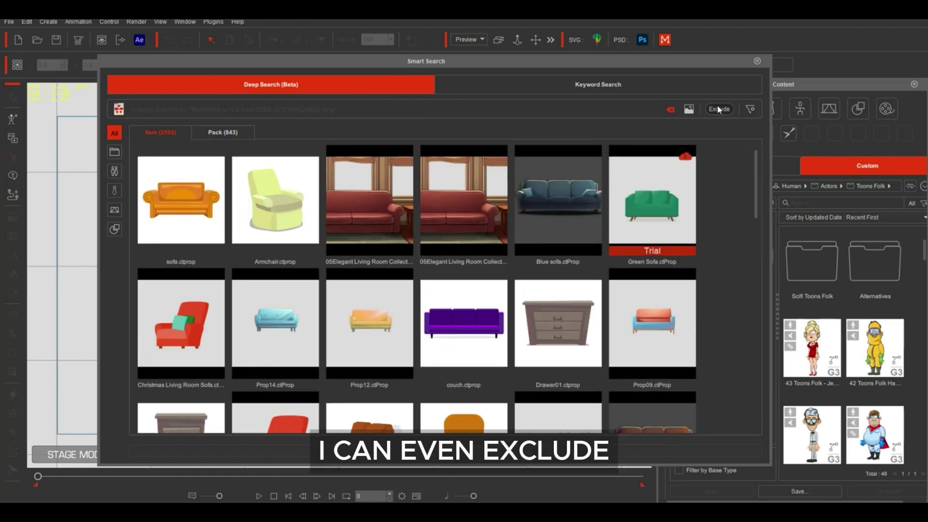
{"action": "left_click", "coordinate": [718, 111]}
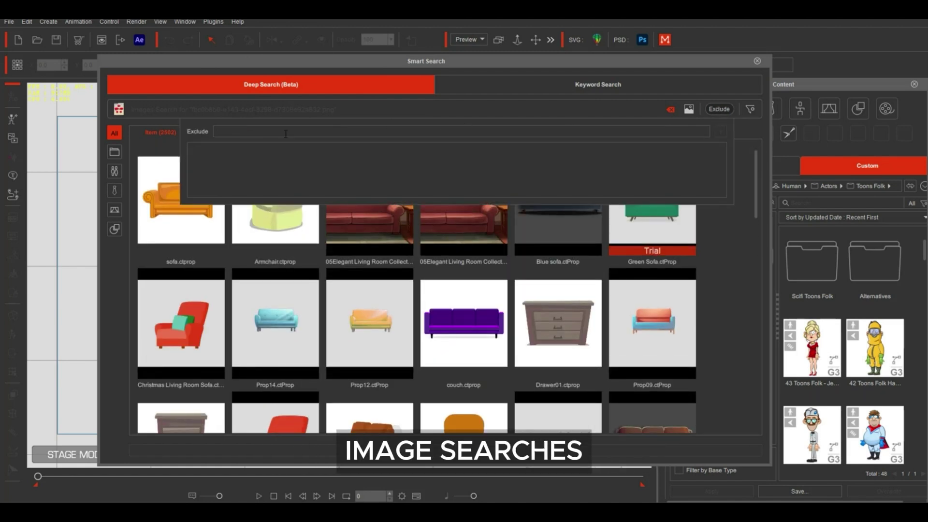
{"action": "type", "text": "drawer"}
{"action": "key", "text": "Return"}
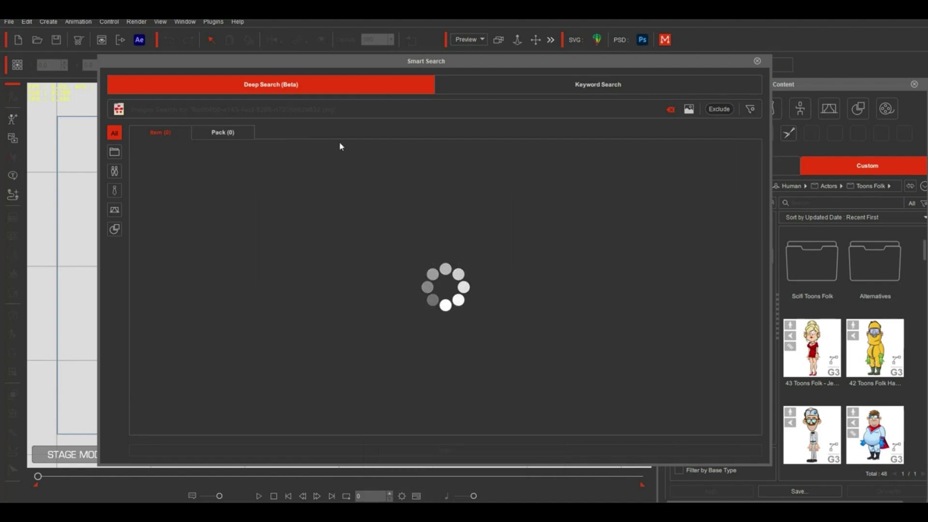
{"action": "left_click_drag", "start_coordinate": [755, 194], "coordinate": [756, 229]}
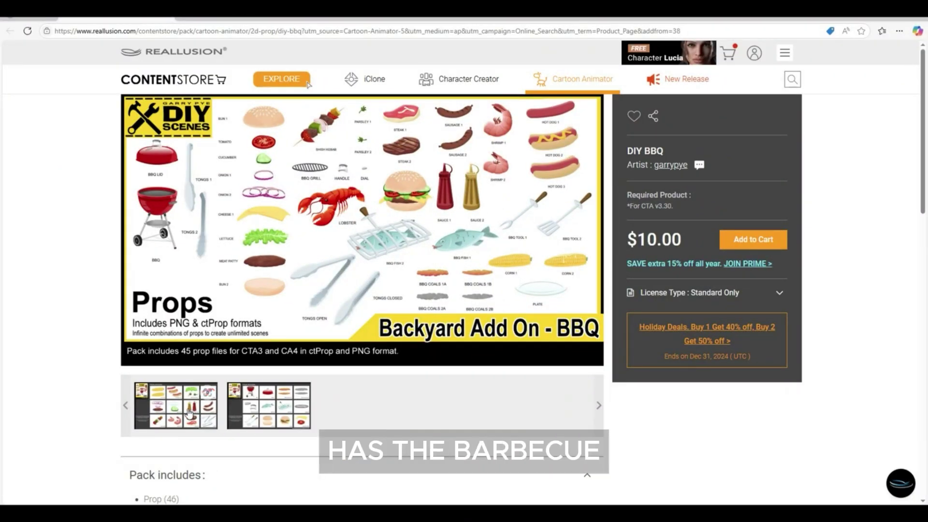
Step: Enlarge the DIY BBQ pack preview and advance to the image of its included props
{"action": "left_click", "coordinate": [190, 413]}
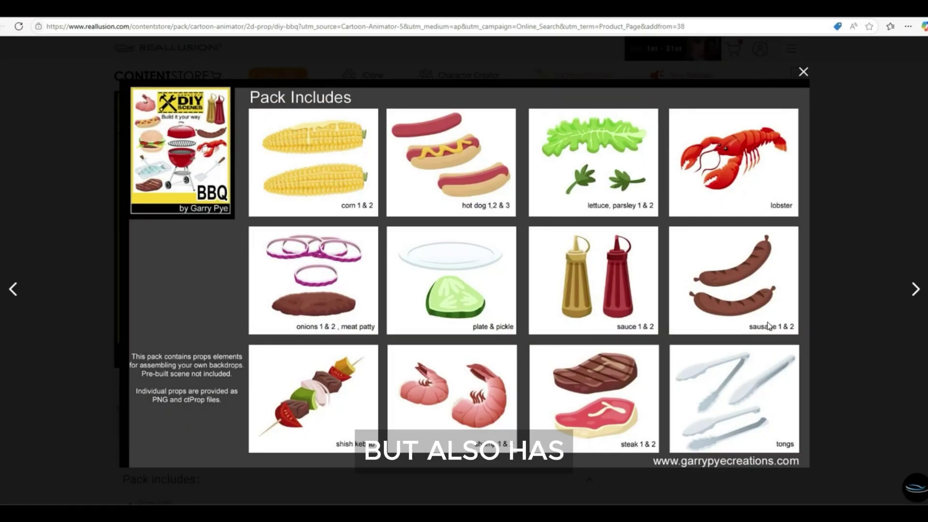
{"action": "left_click", "coordinate": [916, 290]}
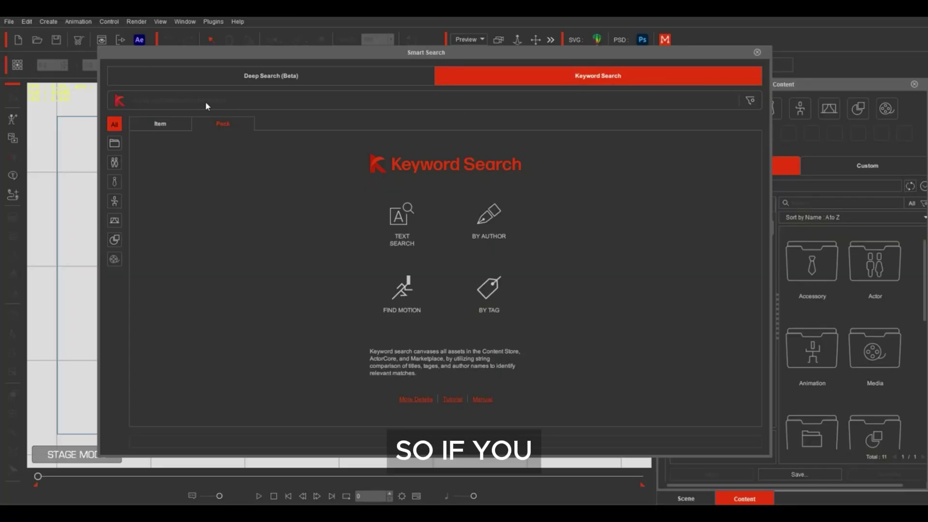
{"action": "type", "text": "Clay"}
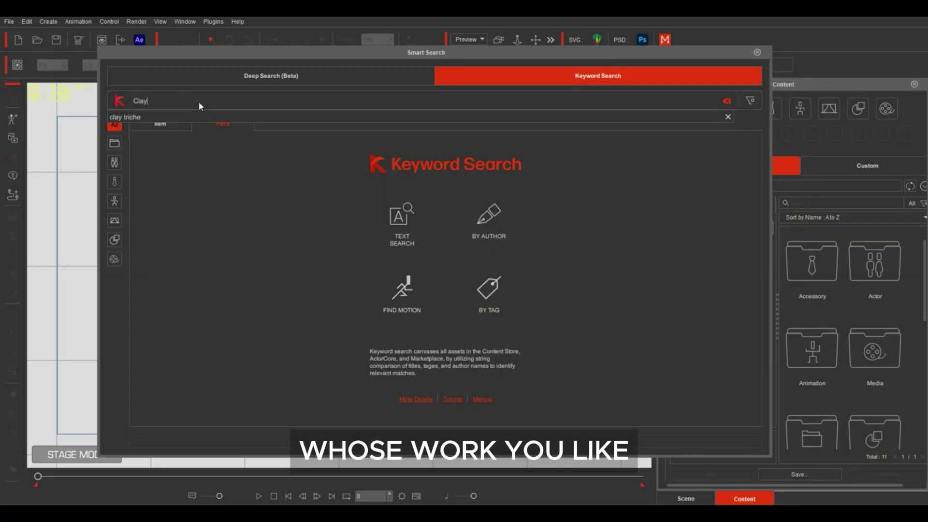
{"action": "type", "text": " Triche"}
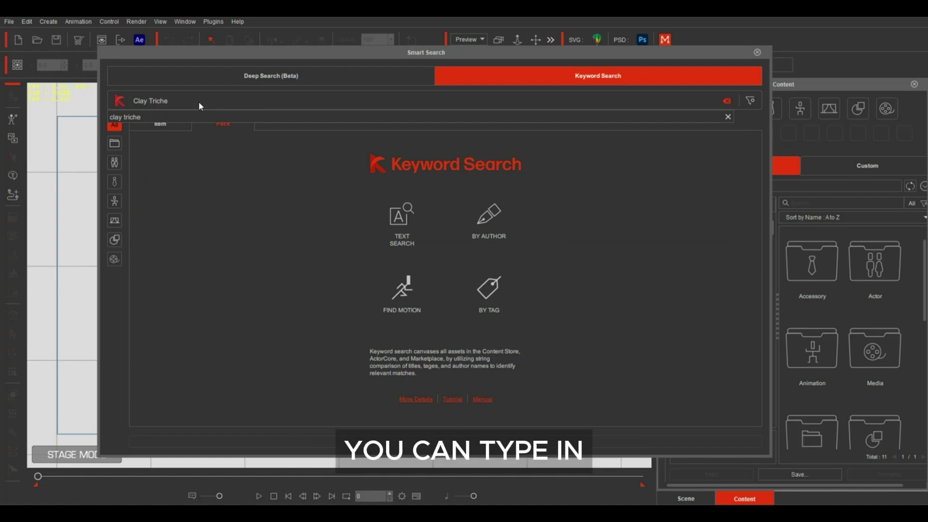
{"action": "left_click", "coordinate": [175, 120]}
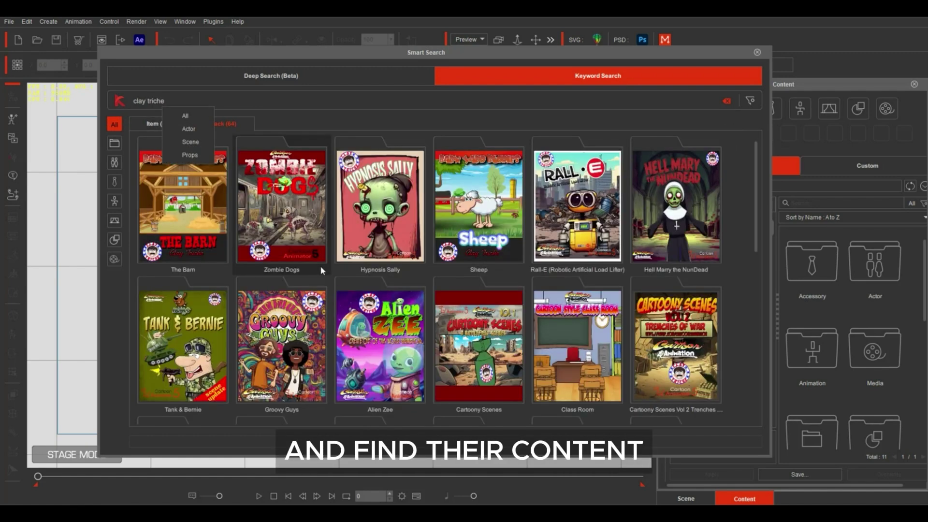
{"action": "left_click", "coordinate": [172, 101]}
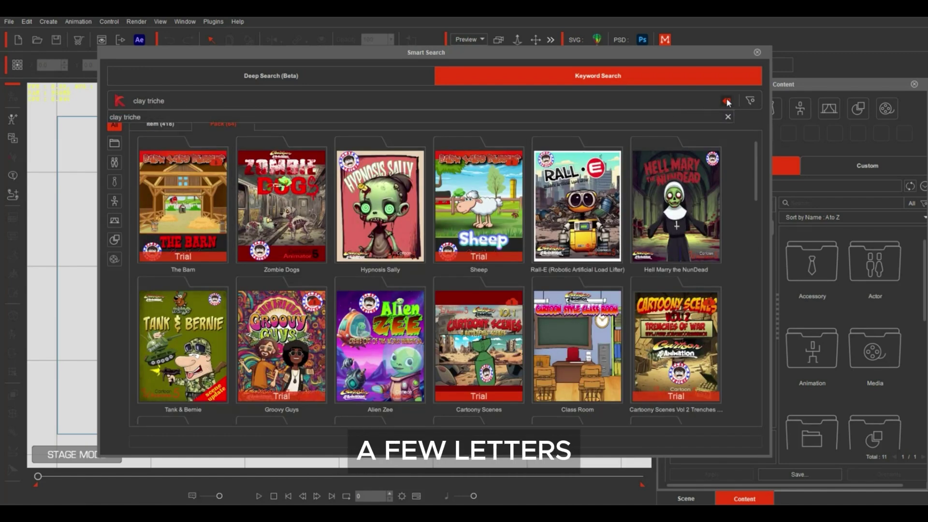
{"action": "key", "text": "ctrl+a"}
{"action": "key", "text": "BackSpace"}
{"action": "type", "text": "WTH"}
{"action": "left_click", "coordinate": [186, 114]}
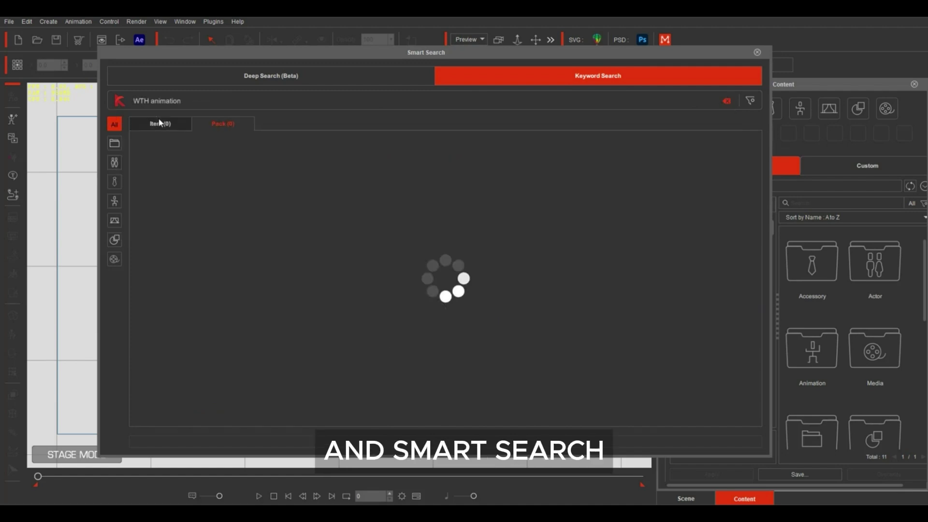
{"action": "left_click", "coordinate": [725, 102]}
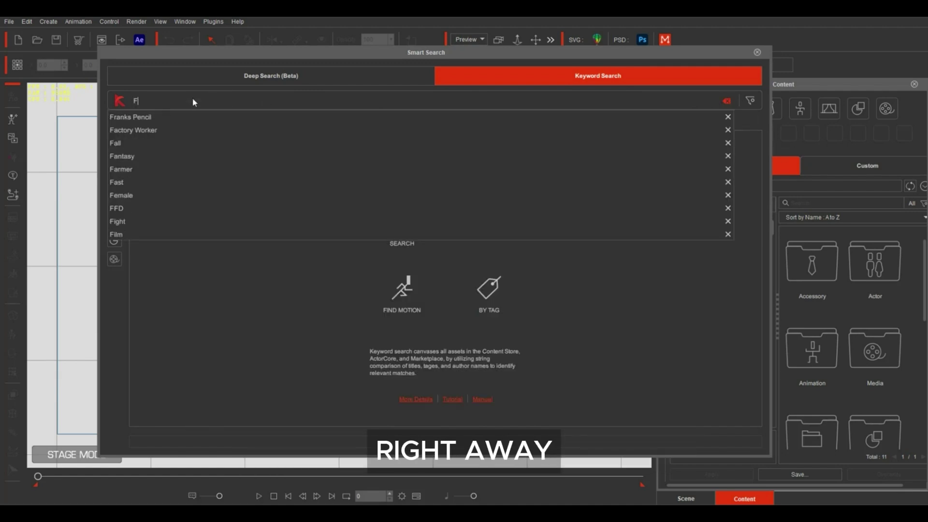
{"action": "type", "text": "Franks"}
{"action": "left_click", "coordinate": [198, 118]}
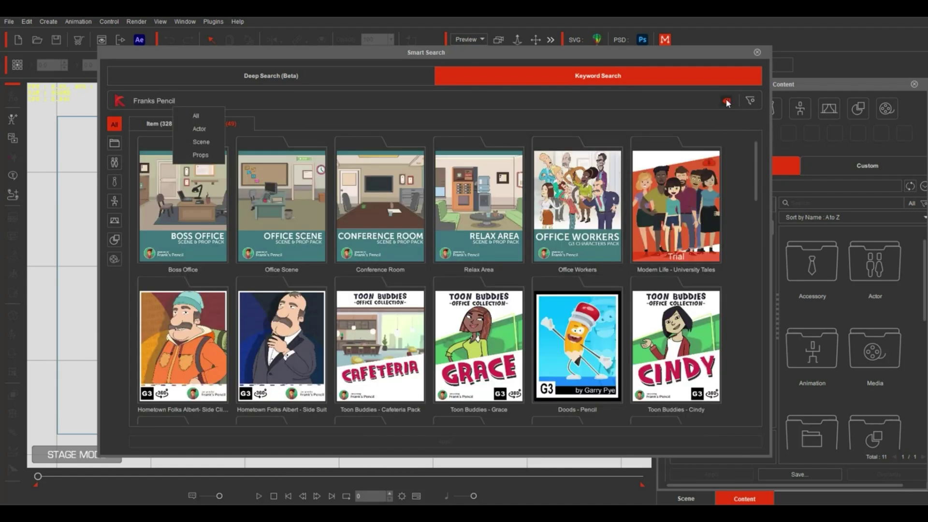
{"action": "left_click", "coordinate": [726, 103]}
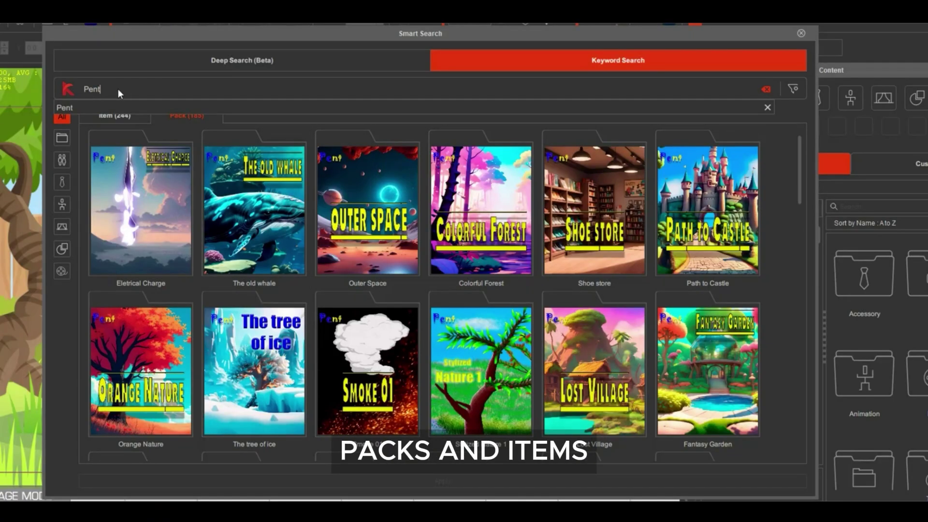
Step: Replace the search term with the content developer's name and scroll through the results
{"action": "key", "text": "BackSpace"}
{"action": "key", "text": "BackSpace"}
{"action": "key", "text": "BackSpace"}
{"action": "key", "text": "BackSpace"}
{"action": "type", "text": "Garry Pye"}
{"action": "key", "text": "Return"}
{"action": "left_click_drag", "start_coordinate": [798, 195], "coordinate": [784, 337]}
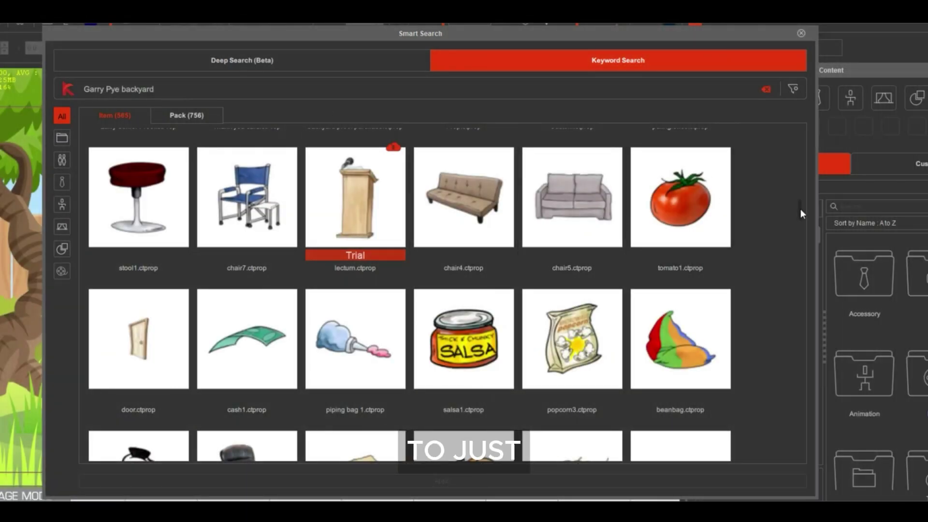
{"action": "left_click_drag", "start_coordinate": [800, 209], "coordinate": [798, 297]}
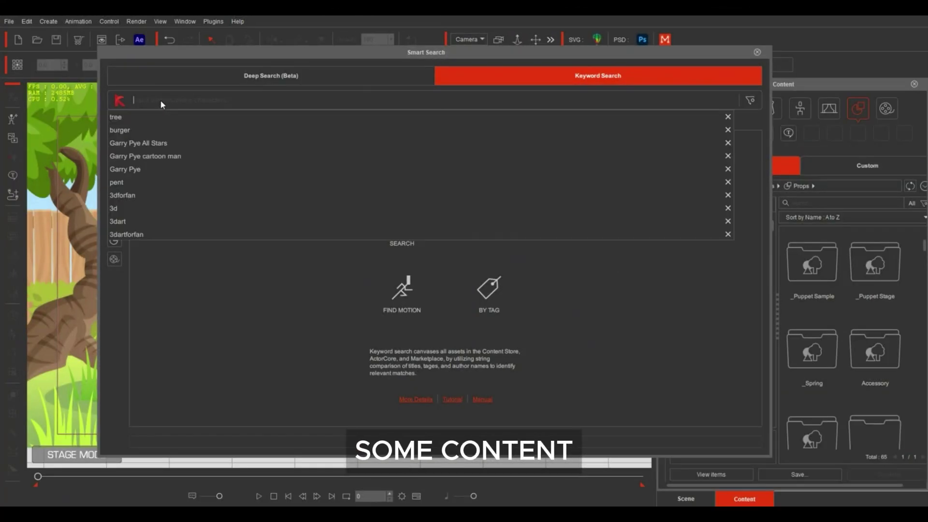
Step: Search for 'Parramon', correcting the typo, to list 27 items and 2 trial prop packs
{"action": "type", "text": "Parra"}
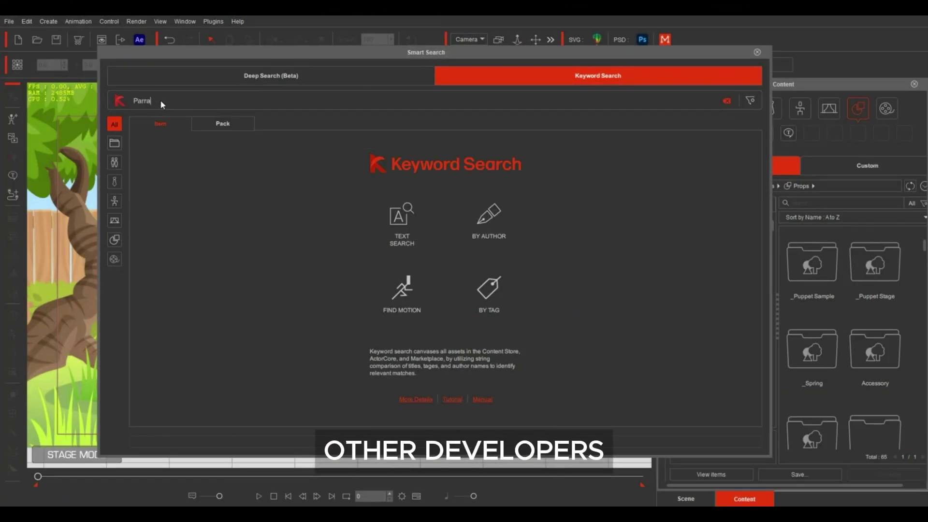
{"action": "type", "text": "mod"}
{"action": "key", "text": "Return"}
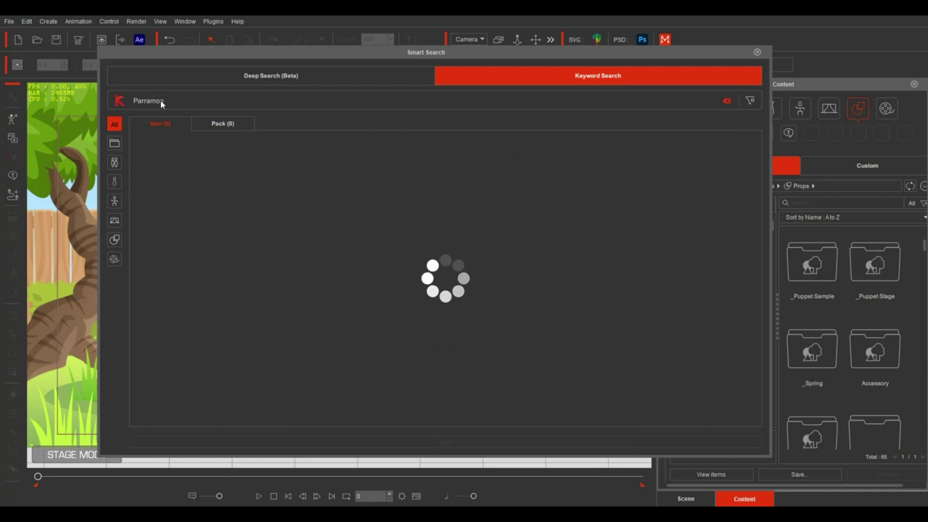
{"action": "key", "text": "BackSpace"}
{"action": "type", "text": "n"}
{"action": "key", "text": "Return"}
{"action": "scroll", "coordinate": [536, 377], "scroll_direction": "down", "scroll_amount": 5}
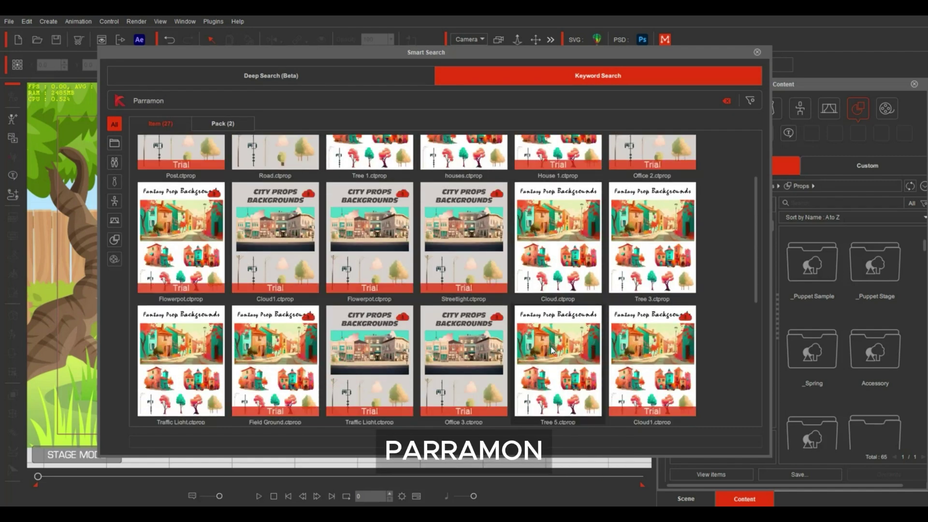
Step: Download the trial Tree 5 prop from Parramon's search results
{"action": "scroll", "coordinate": [535, 377], "scroll_direction": "down", "scroll_amount": 3}
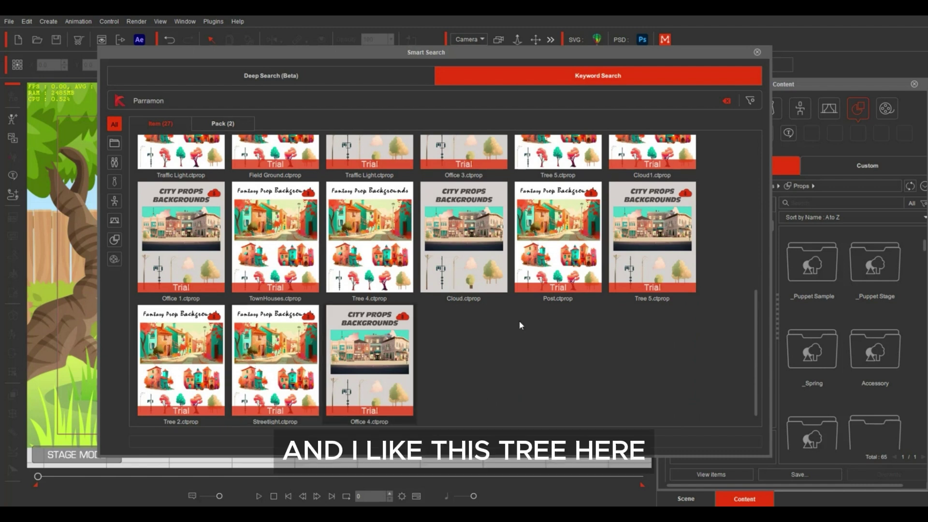
{"action": "left_click", "coordinate": [635, 264]}
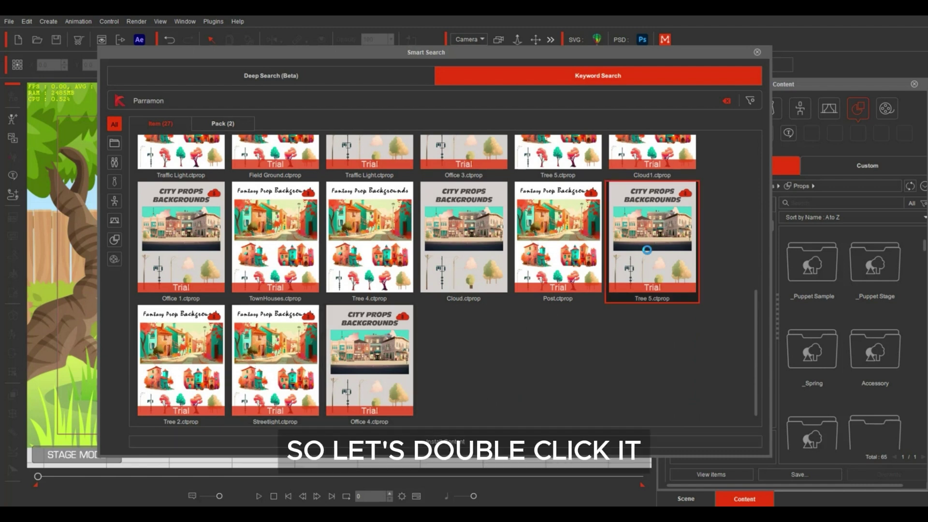
{"action": "double_click", "coordinate": [647, 250]}
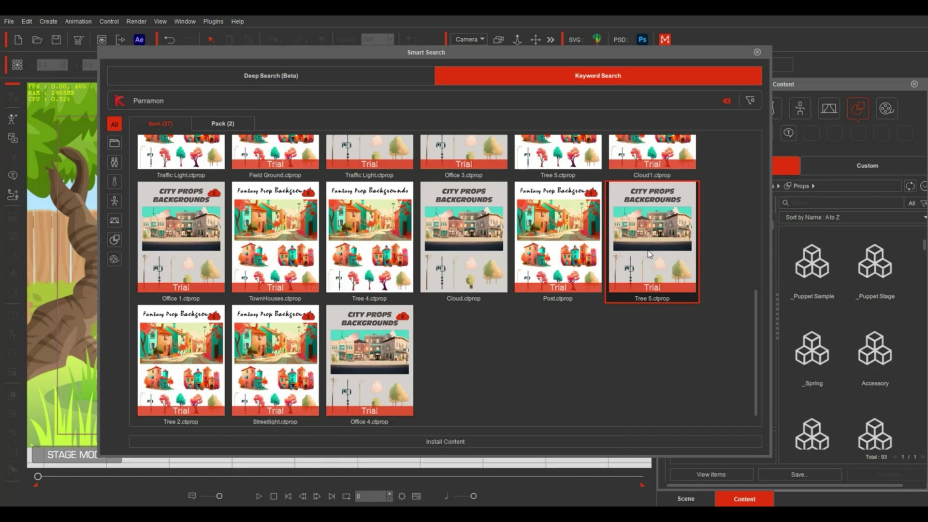
{"action": "scroll", "coordinate": [660, 263], "scroll_direction": "up", "scroll_amount": 1}
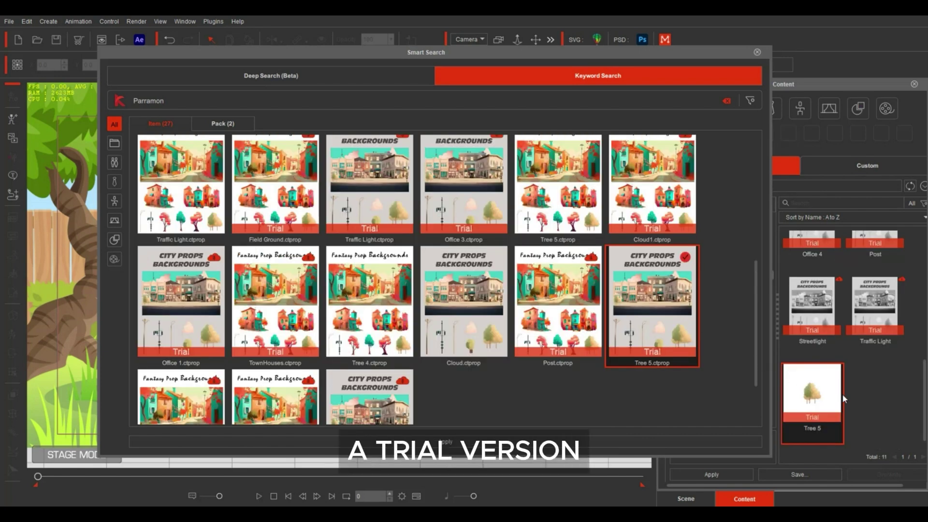
Step: Close Smart Search and place Tree 5 left of the grill at about half size
{"action": "left_click", "coordinate": [756, 53]}
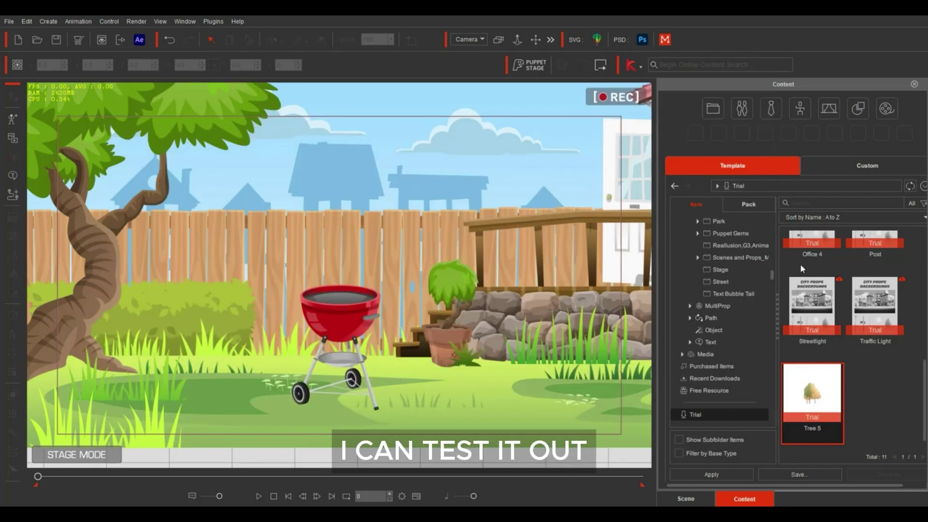
{"action": "left_click_drag", "start_coordinate": [550, 316], "coordinate": [241, 231]}
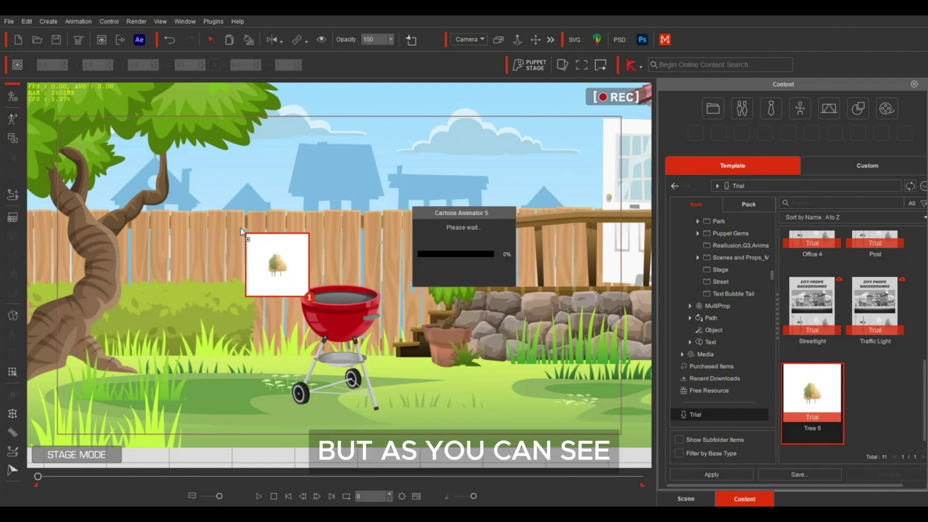
{"action": "left_click_drag", "start_coordinate": [227, 420], "coordinate": [226, 421]}
{"action": "left_click_drag", "start_coordinate": [229, 464], "coordinate": [228, 483]}
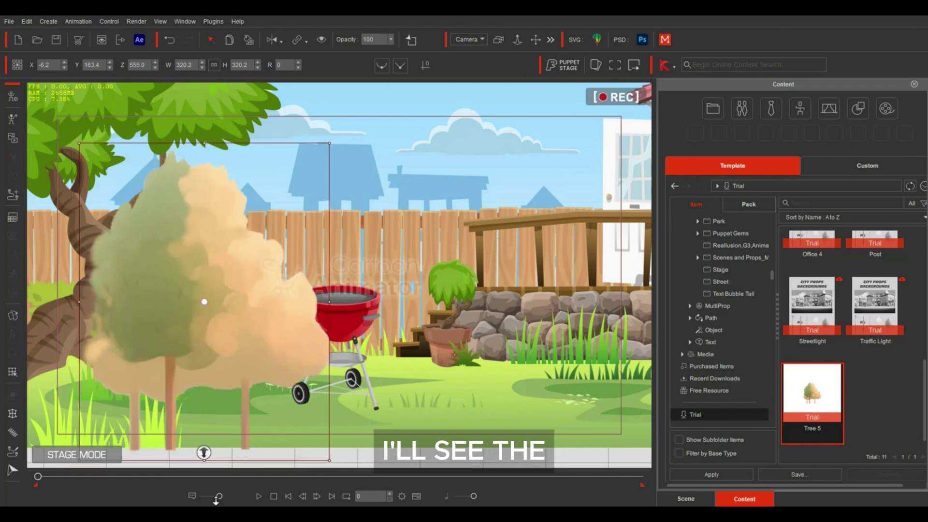
{"action": "left_click_drag", "start_coordinate": [166, 271], "coordinate": [105, 211]}
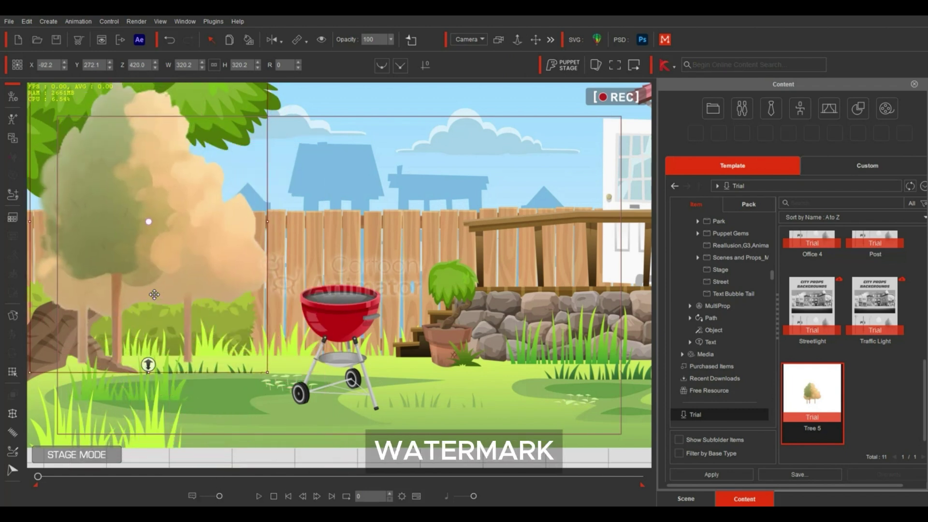
{"action": "left_click_drag", "start_coordinate": [266, 372], "coordinate": [206, 293]}
{"action": "left_click_drag", "start_coordinate": [188, 264], "coordinate": [203, 289]}
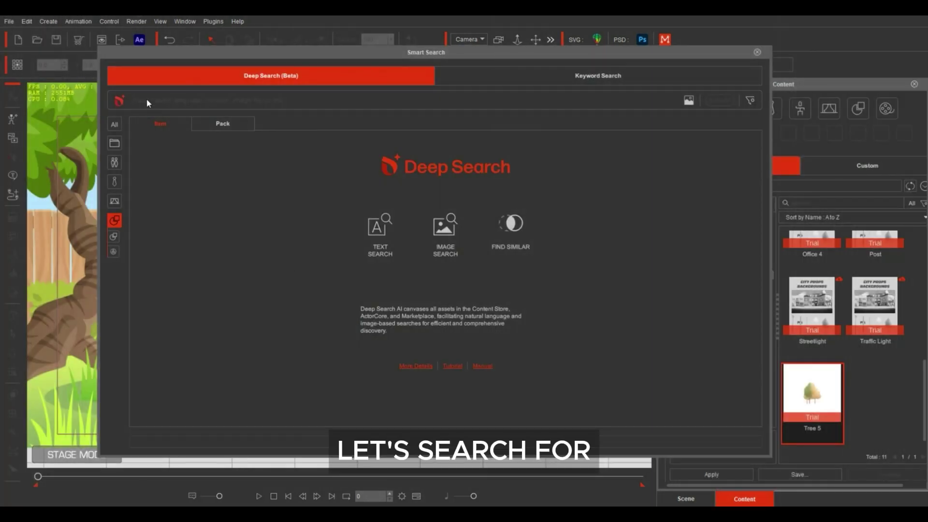
Step: Search 'ken long f' and place the WallFence1 prop at the stage's lower right
{"action": "left_click", "coordinate": [147, 101]}
{"action": "type", "text": "ken lon"}
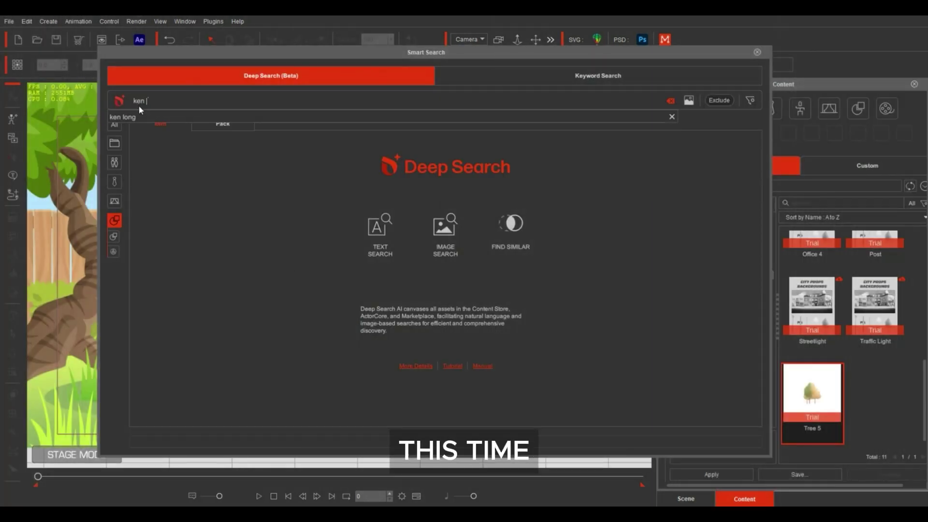
{"action": "type", "text": "g fence"}
{"action": "key", "text": "Return"}
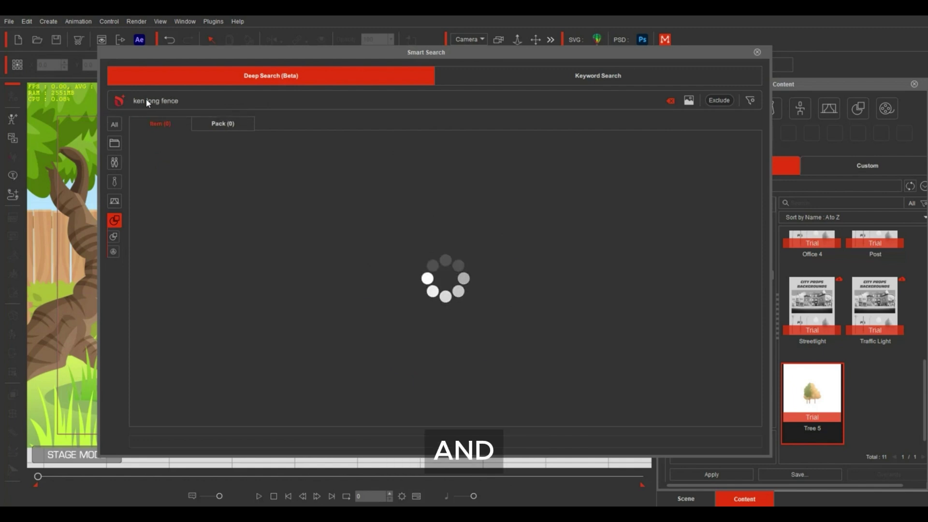
{"action": "left_click", "coordinate": [387, 200]}
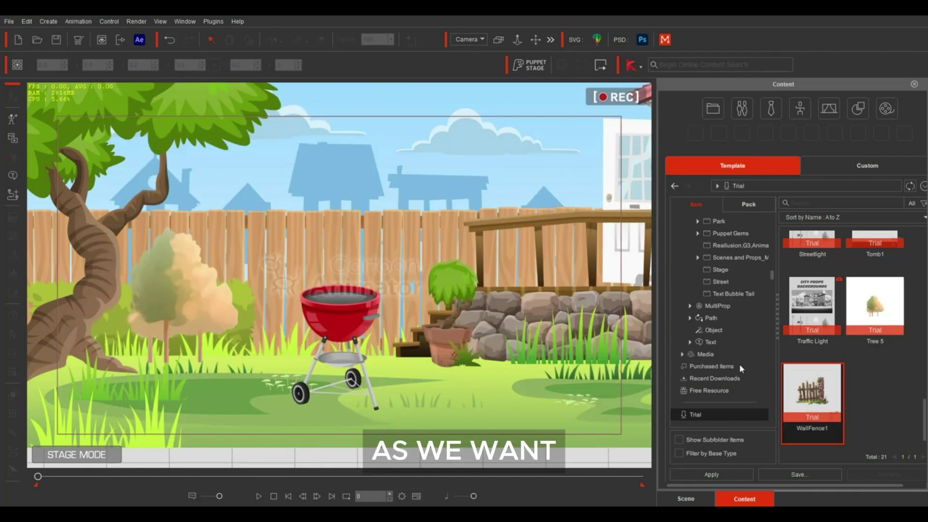
{"action": "left_click_drag", "start_coordinate": [812, 402], "coordinate": [565, 375]}
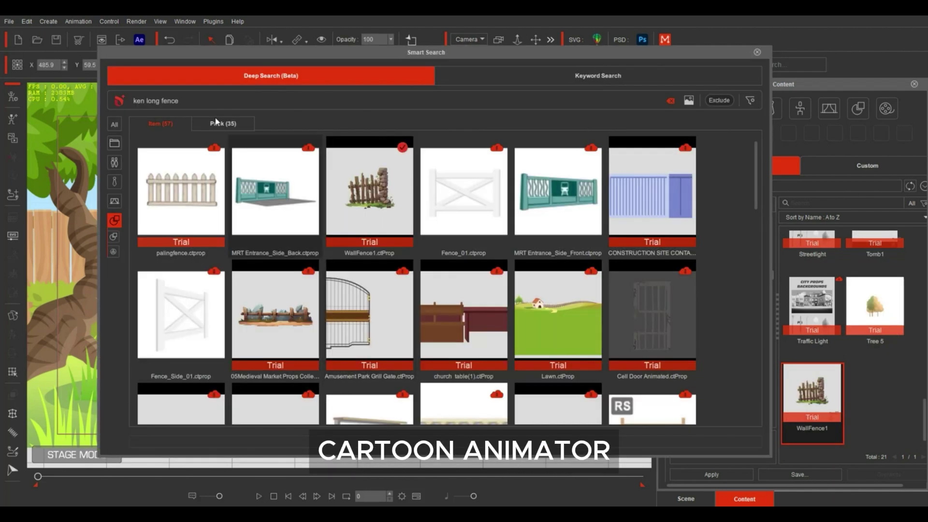
Step: Search 'seat' and add the wooden medieval chair to the stage
{"action": "left_click", "coordinate": [195, 103]}
{"action": "key", "text": "ctrl+a"}
{"action": "type", "text": "seat"}
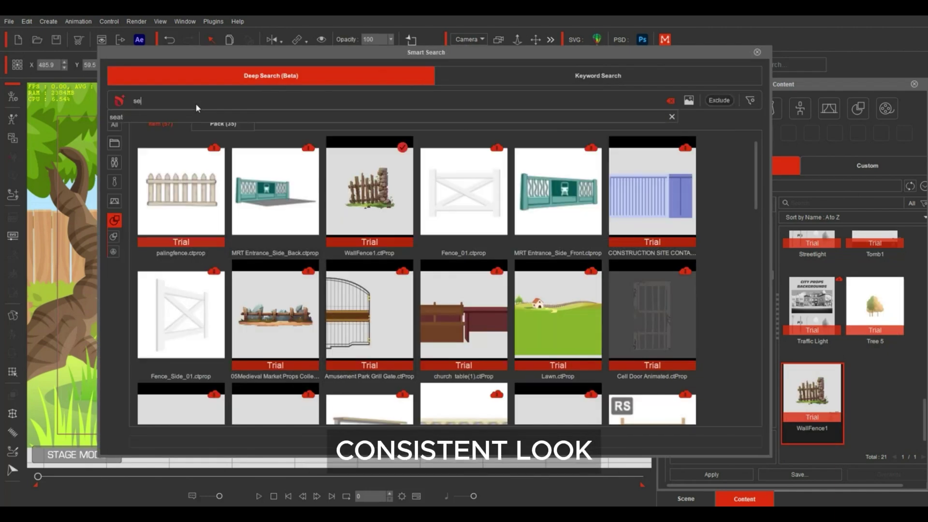
{"action": "key", "text": "Return"}
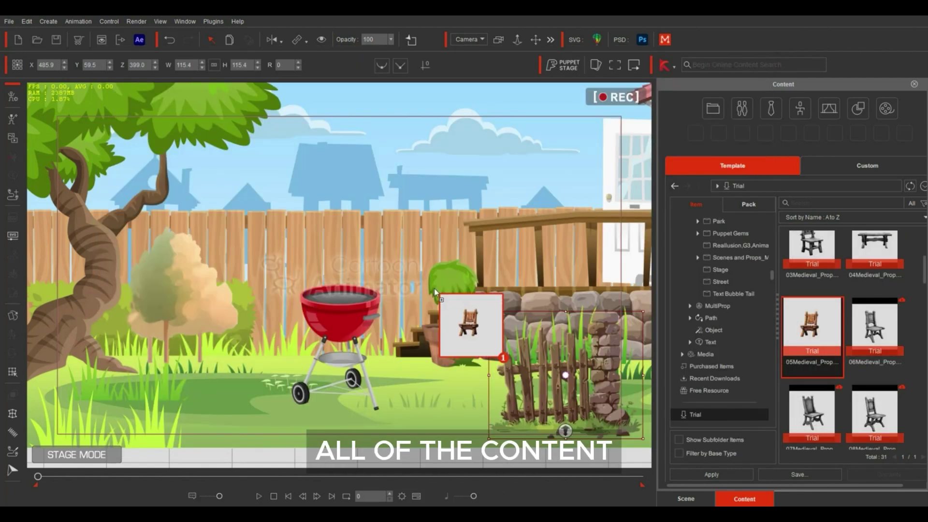
{"action": "left_click_drag", "start_coordinate": [435, 291], "coordinate": [384, 264]}
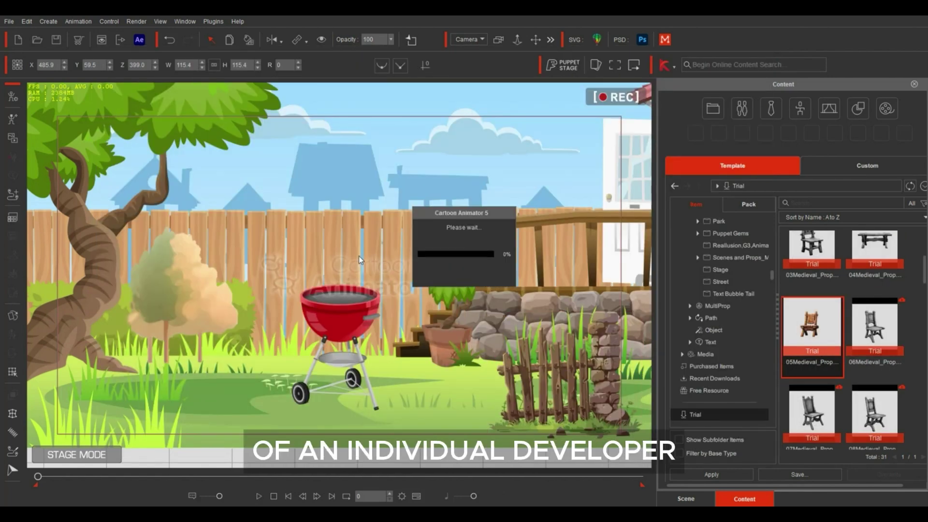
Step: Drag the Burger prop from the Content panel onto the stage
{"action": "left_click_drag", "start_coordinate": [812, 329], "coordinate": [385, 249]}
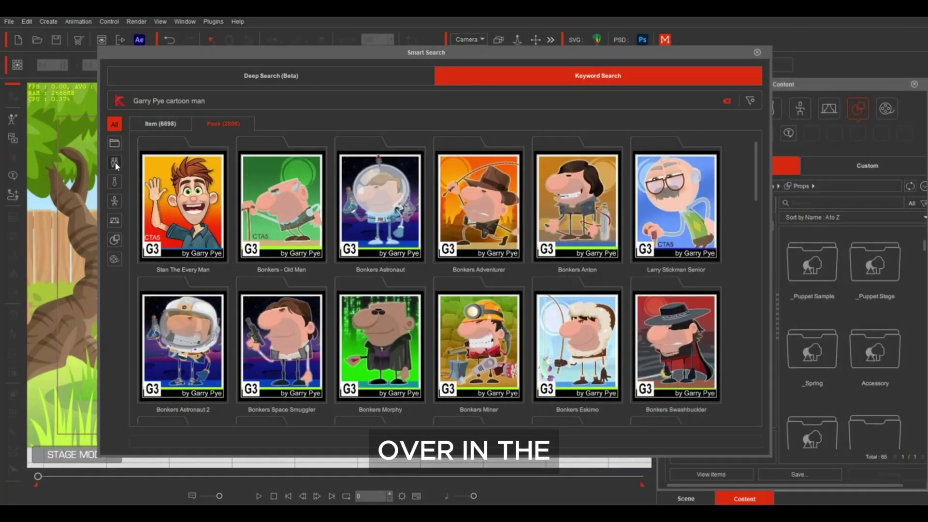
Step: Filter results to actors, search 'All Stars', and open the All Stars Casual character pack
{"action": "left_click", "coordinate": [115, 162]}
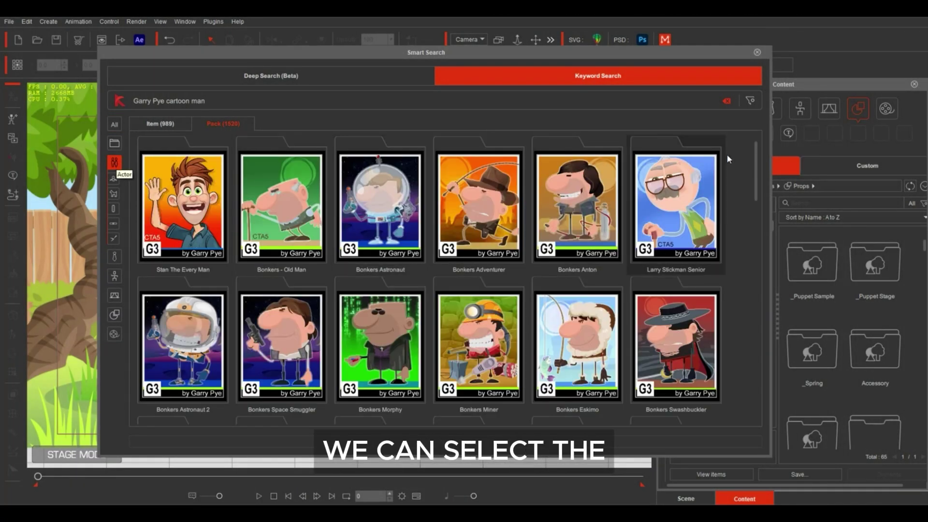
{"action": "left_click_drag", "start_coordinate": [758, 155], "coordinate": [762, 281]}
{"action": "left_click", "coordinate": [233, 101]}
{"action": "key", "text": "BackSpace"}
{"action": "key", "text": "BackSpace"}
{"action": "key", "text": "BackSpace"}
{"action": "key", "text": "BackSpace"}
{"action": "key", "text": "BackSpace"}
{"action": "key", "text": "BackSpace"}
{"action": "key", "text": "BackSpace"}
{"action": "key", "text": "BackSpace"}
{"action": "key", "text": "BackSpace"}
{"action": "key", "text": "BackSpace"}
{"action": "key", "text": "BackSpace"}
{"action": "type", "text": "All Stars"}
{"action": "key", "text": "Return"}
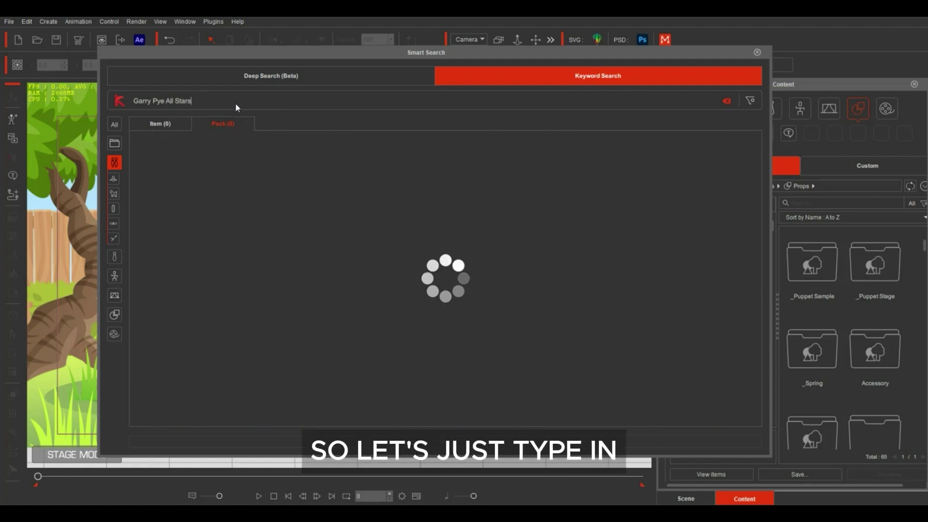
{"action": "left_click_drag", "start_coordinate": [754, 157], "coordinate": [755, 241]}
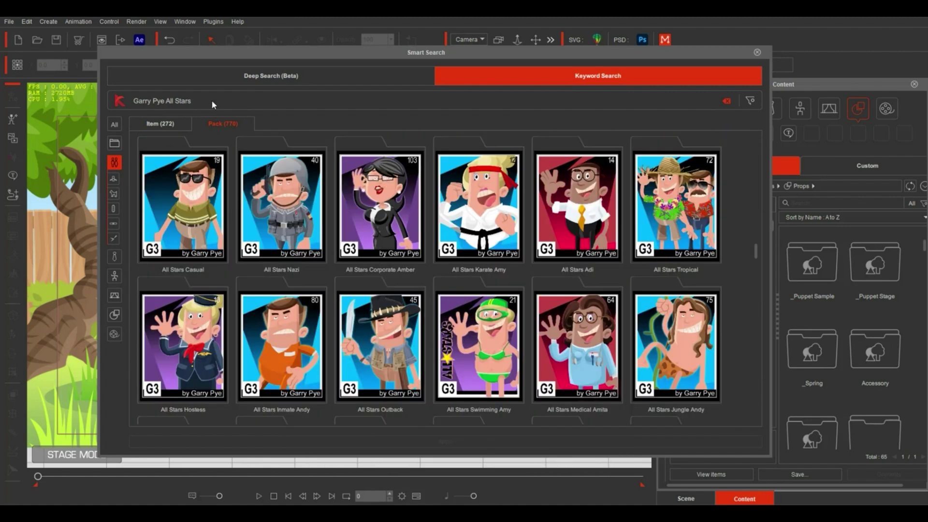
{"action": "left_click", "coordinate": [195, 204]}
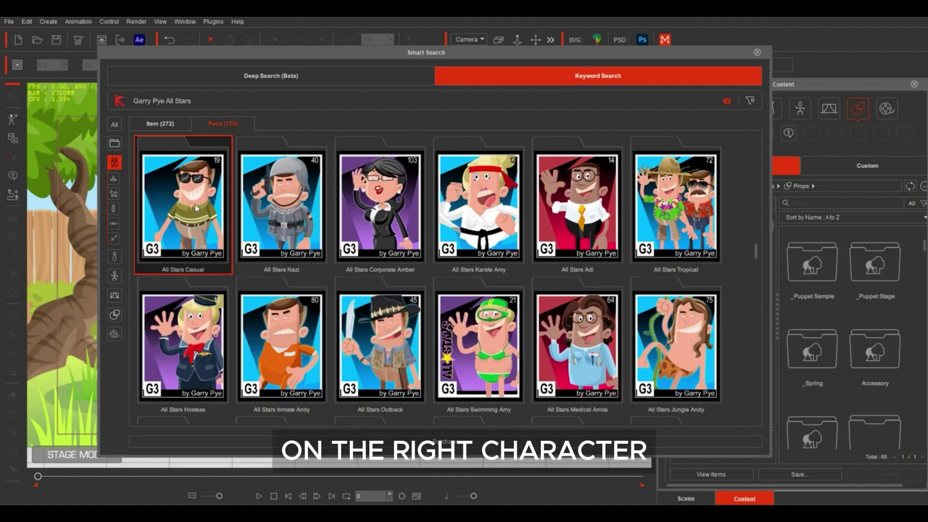
{"action": "double_click", "coordinate": [187, 209]}
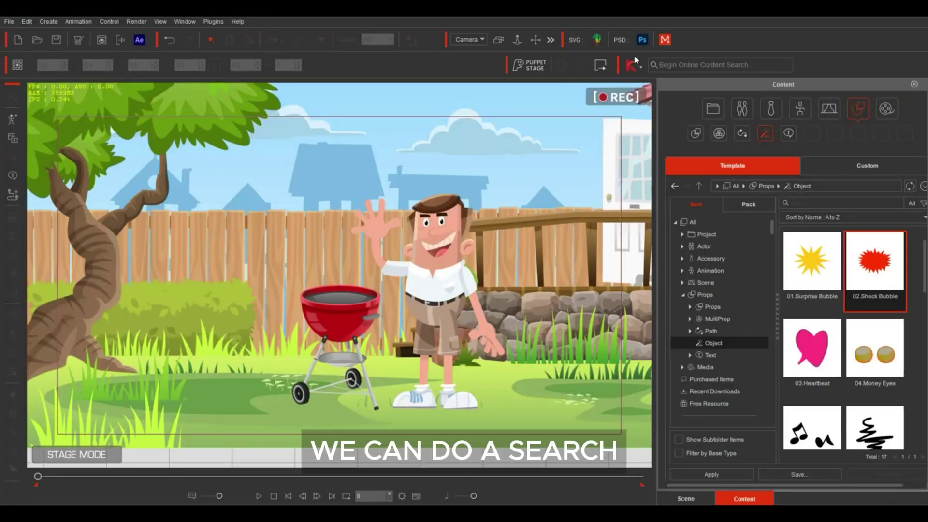
Step: Search 'food' and browse the Food Pack 2 product images
{"action": "left_click", "coordinate": [631, 66]}
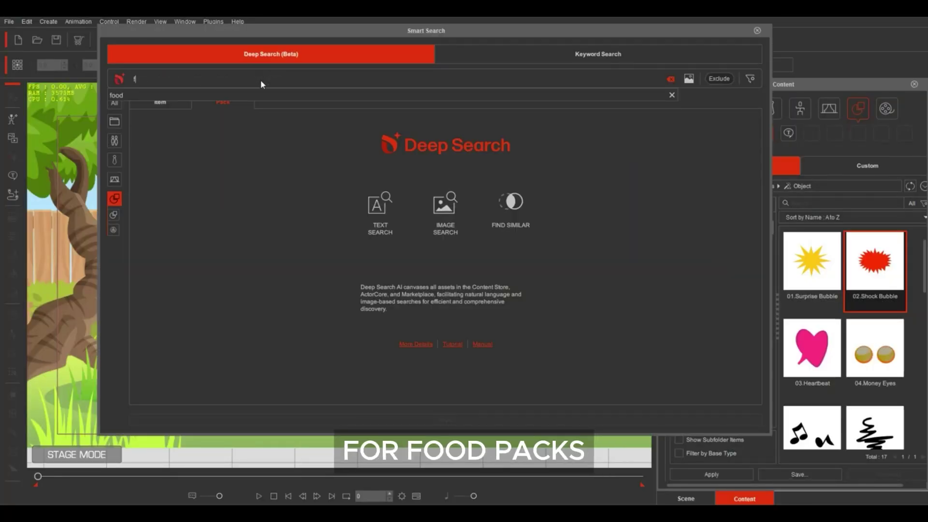
{"action": "type", "text": "food"}
{"action": "key", "text": "Return"}
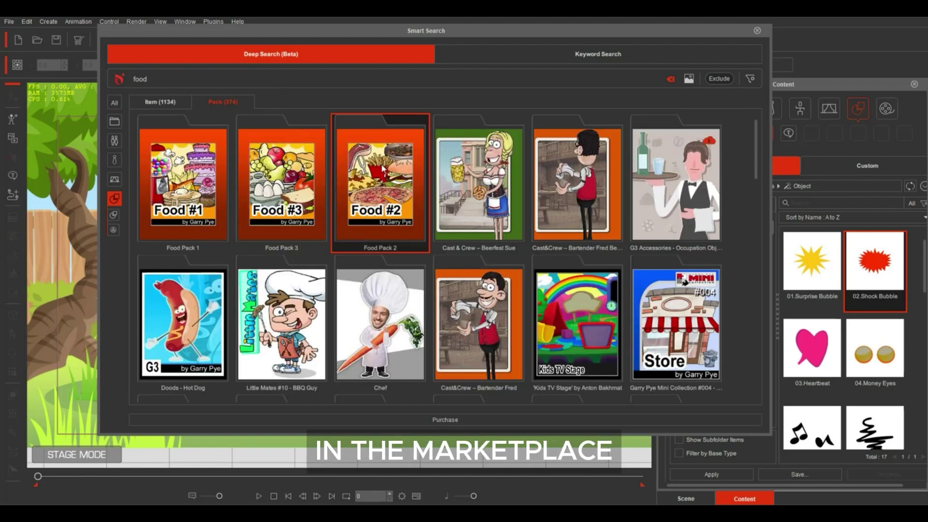
{"action": "left_click", "coordinate": [383, 169]}
{"action": "left_click", "coordinate": [602, 423]}
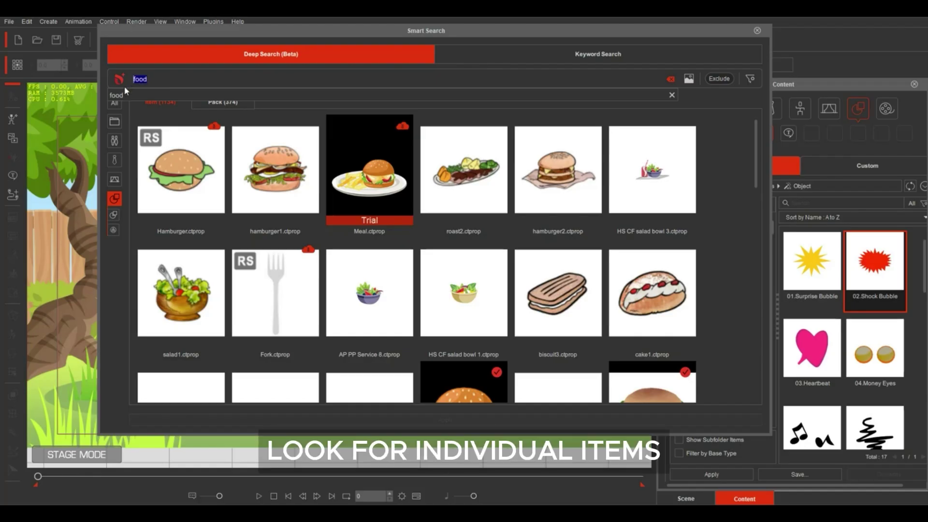
Step: Search 'steak', run Deep Search Similar on Steak 1, then close Smart Search
{"action": "type", "text": "steak"}
{"action": "key", "text": "Return"}
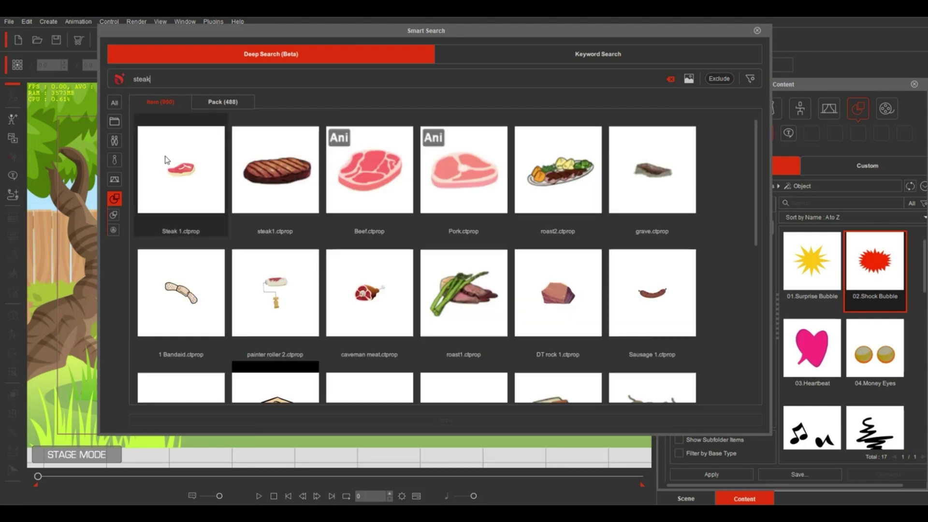
{"action": "right_click", "coordinate": [195, 181]}
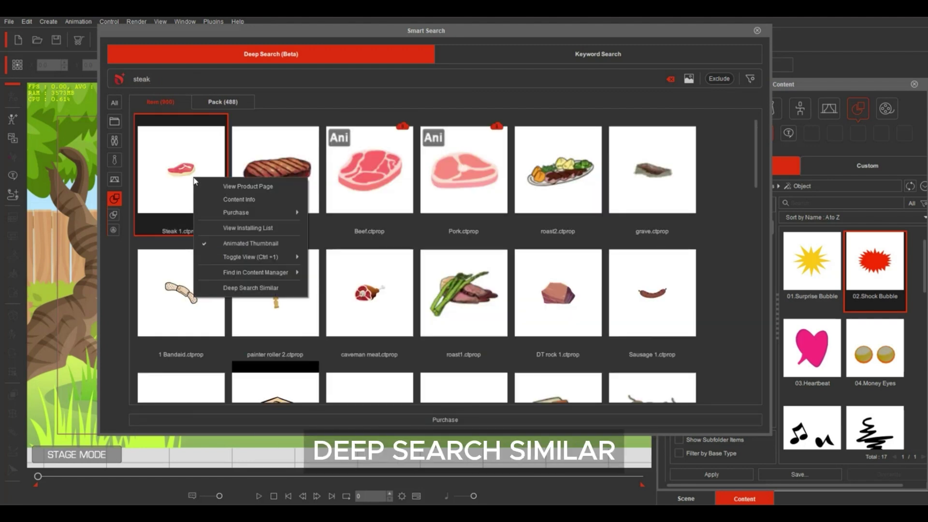
{"action": "left_click", "coordinate": [246, 288]}
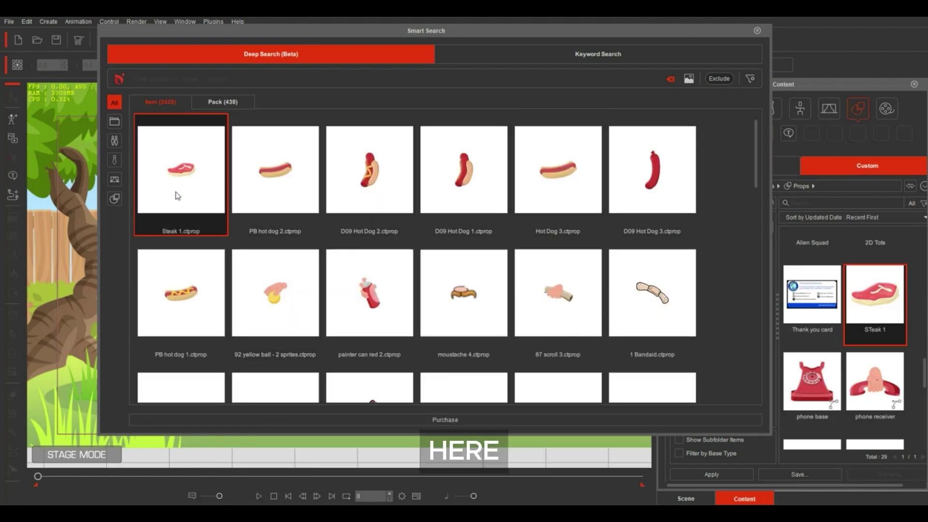
{"action": "left_click", "coordinate": [757, 30]}
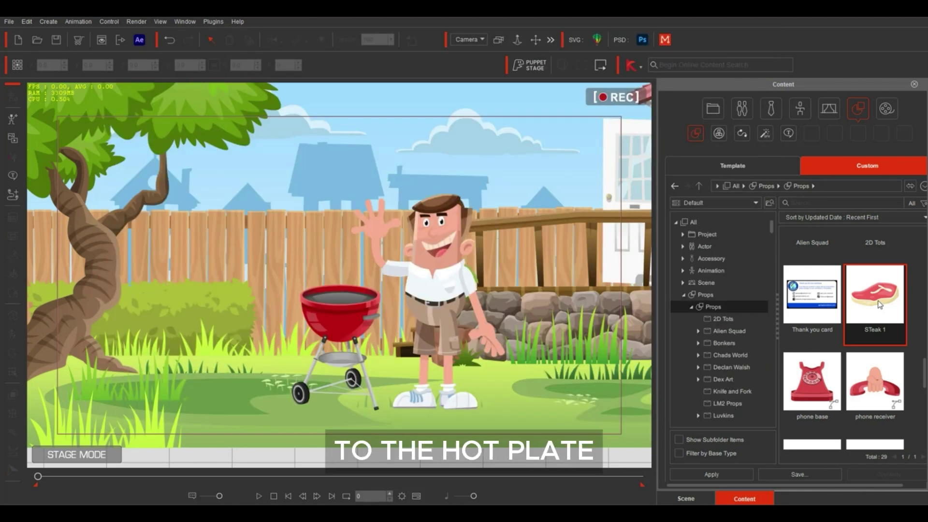
Step: Drop the Steak 1 prop from Custom Props onto the red grill
{"action": "left_click_drag", "start_coordinate": [428, 320], "coordinate": [359, 290]}
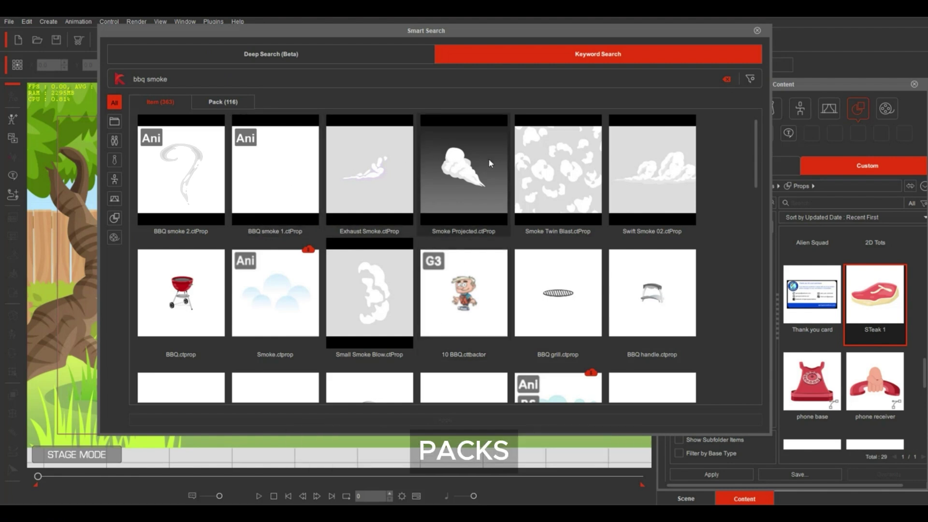
Step: Open the Marketplace product page for the BBQ smoke 2 prop
{"action": "right_click", "coordinate": [198, 169]}
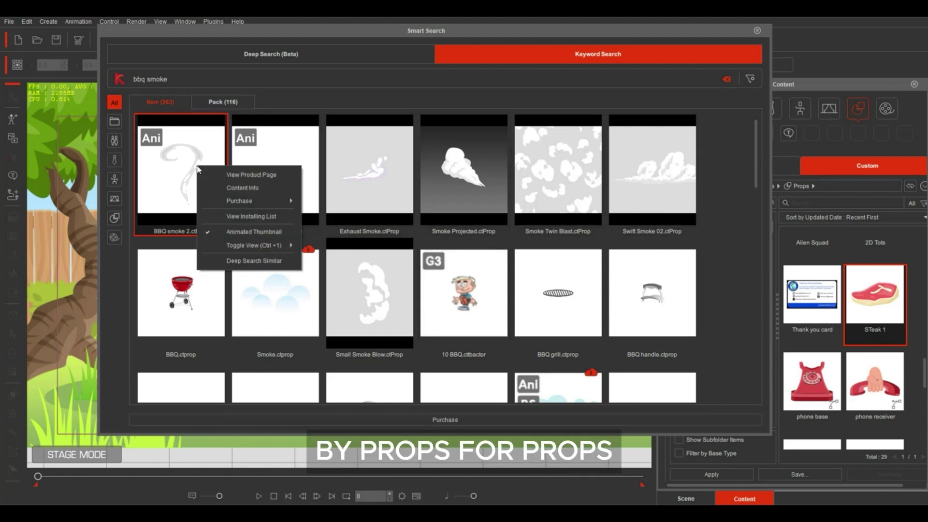
{"action": "left_click", "coordinate": [227, 175]}
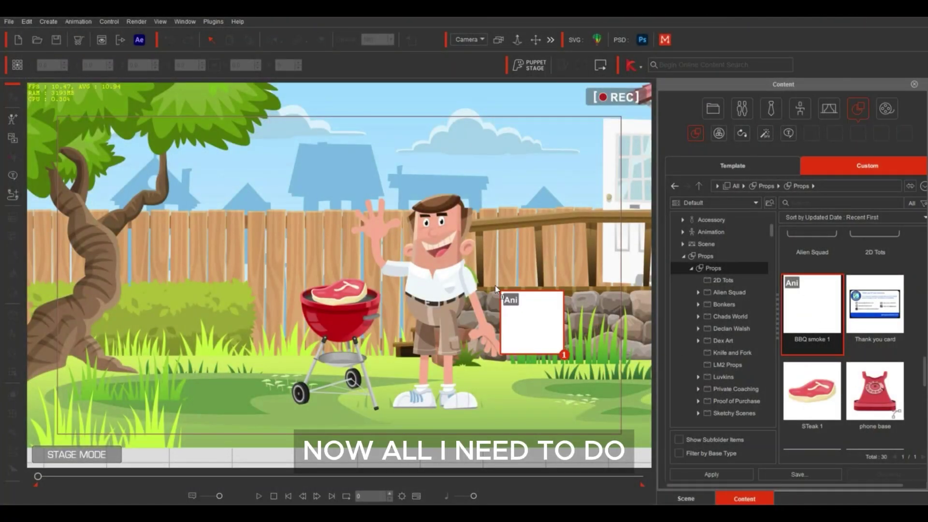
Step: Place the BBQ smoke 1 prop just above the steak on the grill and open its options
{"action": "left_click_drag", "start_coordinate": [494, 285], "coordinate": [346, 171]}
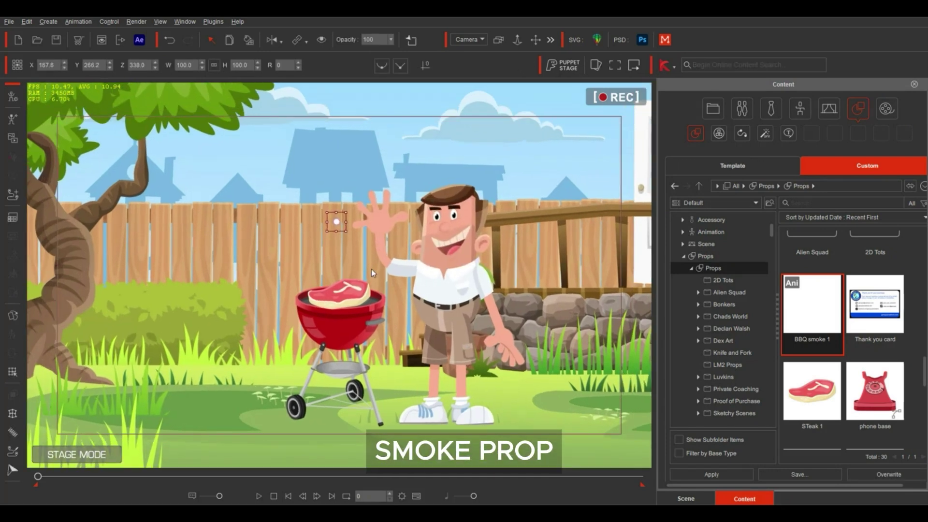
{"action": "scroll", "coordinate": [371, 268], "scroll_direction": "up", "scroll_amount": 3}
{"action": "right_click", "coordinate": [338, 200]}
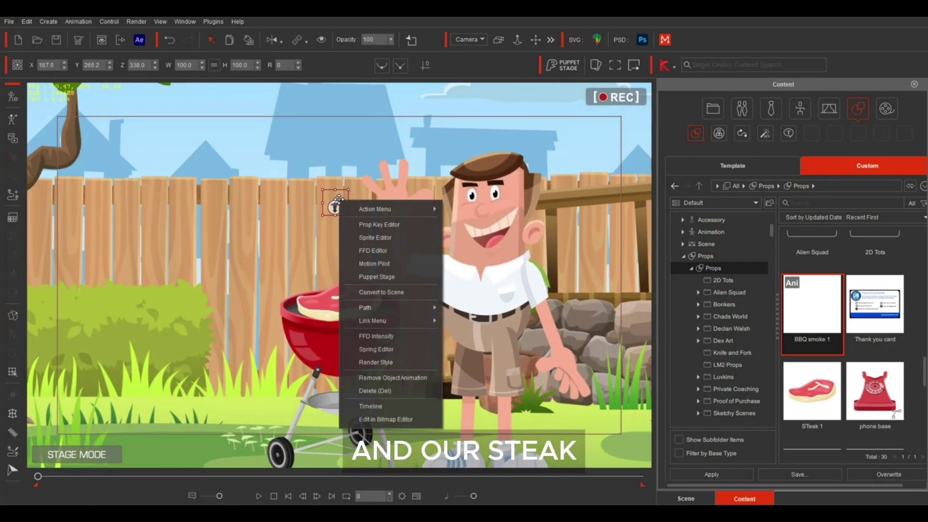